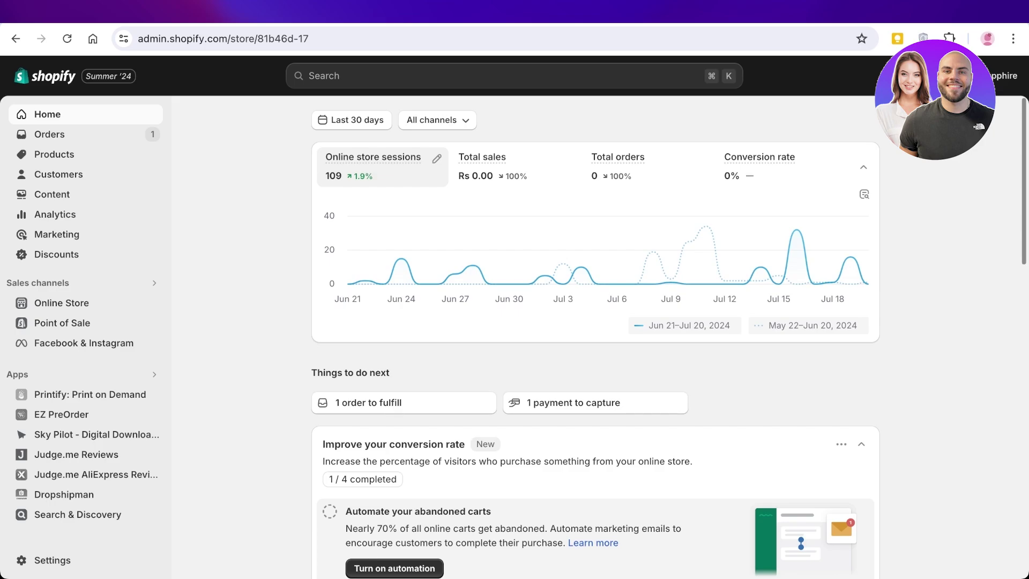
- In the store's payment settings, search the additional payment methods for "paypal" and select Lay-Buy Powered By PayPal
{"action": "left_click", "coordinate": [52, 560]}
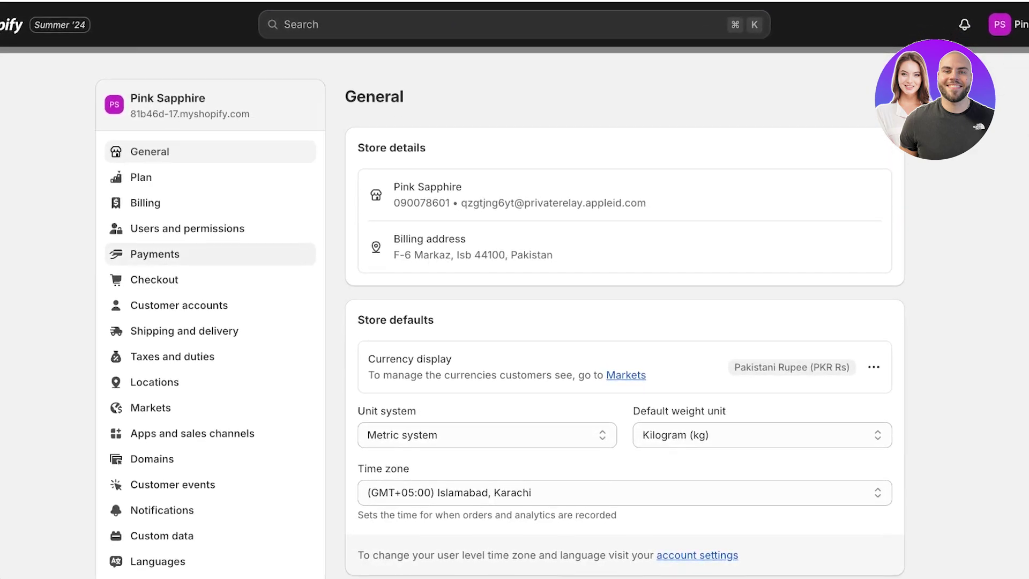
{"action": "left_click", "coordinate": [155, 254]}
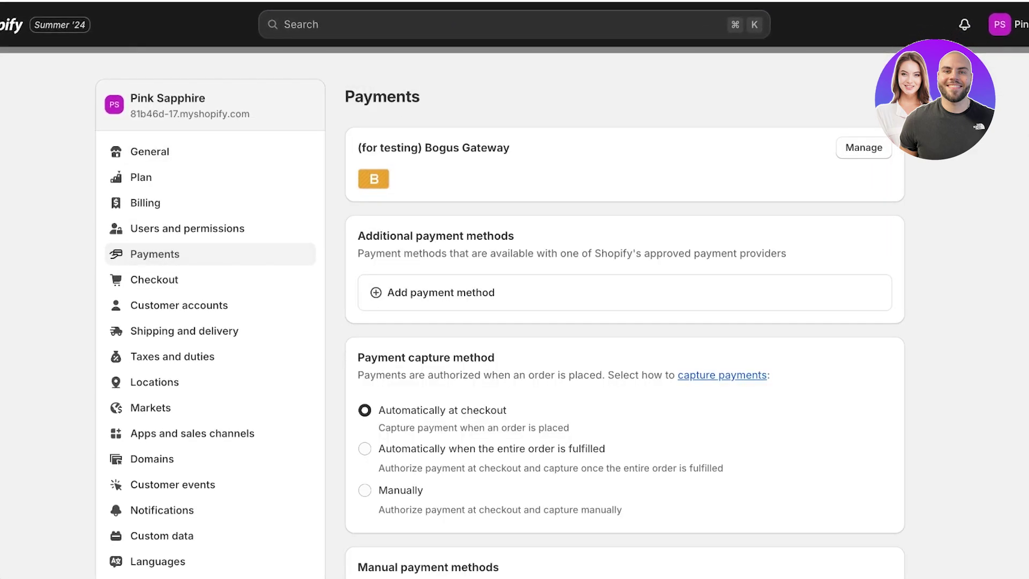
{"action": "left_click", "coordinate": [441, 292]}
{"action": "left_click", "coordinate": [535, 181]}
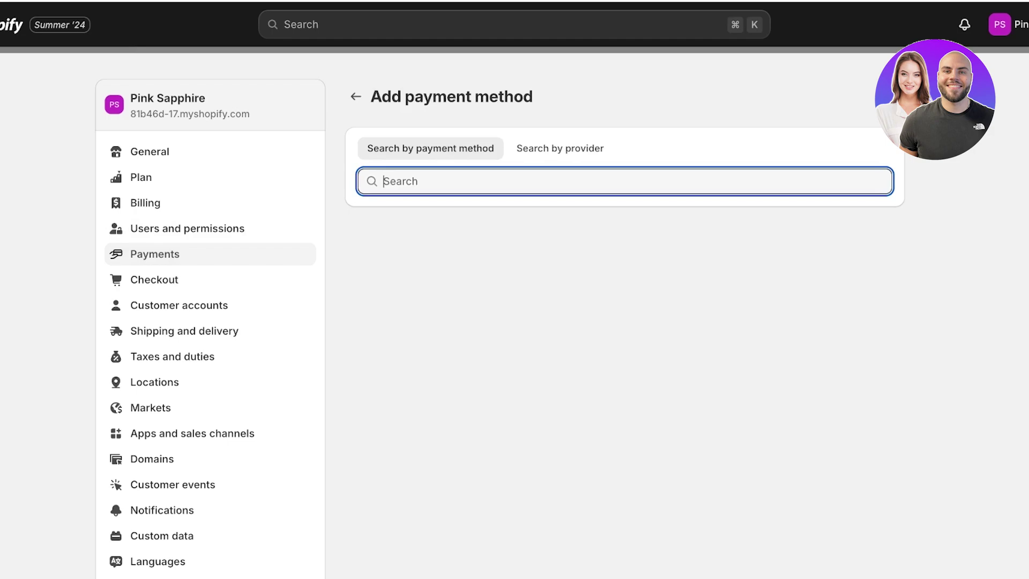
{"action": "type", "text": "paypal"}
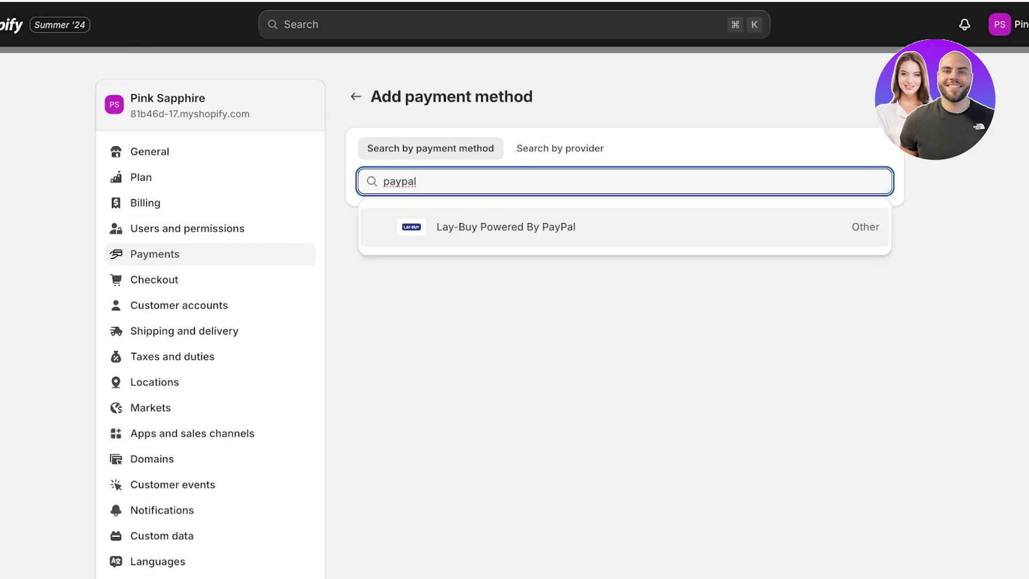
{"action": "key", "text": "Return"}
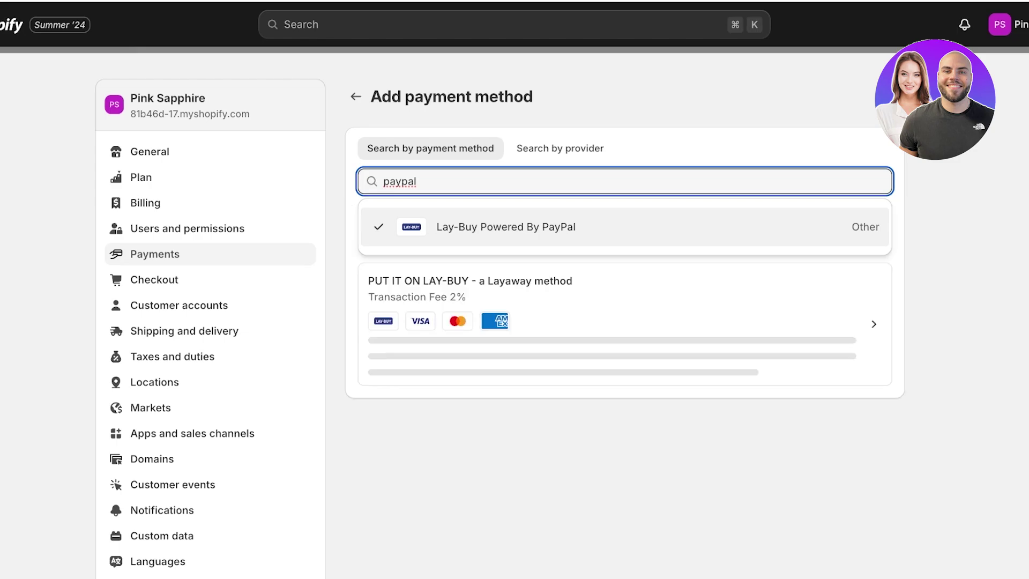
- View the PUT IT ON LAY-BUY layaway provider's details and return to the store's home page without installing it
{"action": "left_click", "coordinate": [458, 320]}
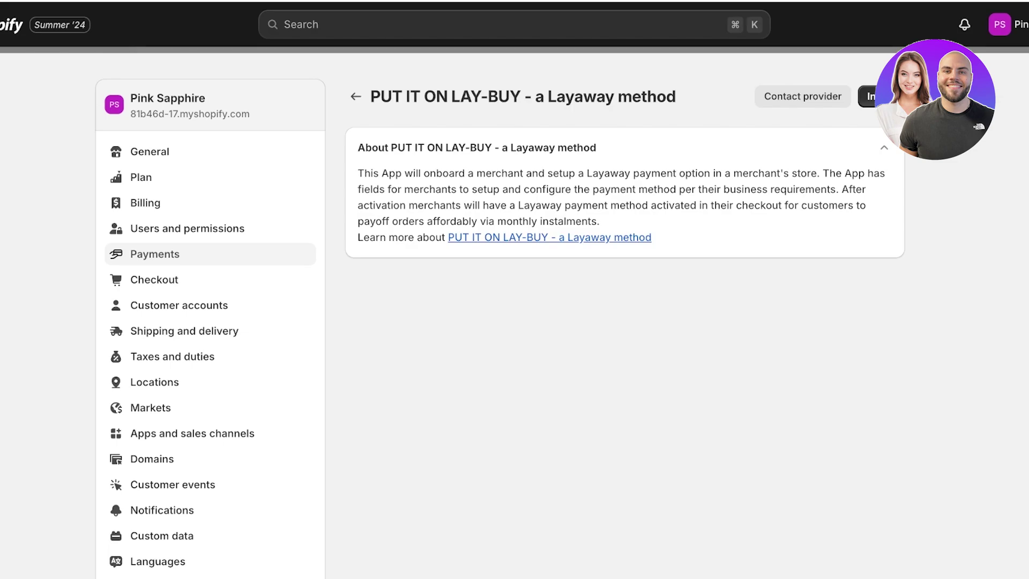
{"action": "left_click", "coordinate": [355, 96]}
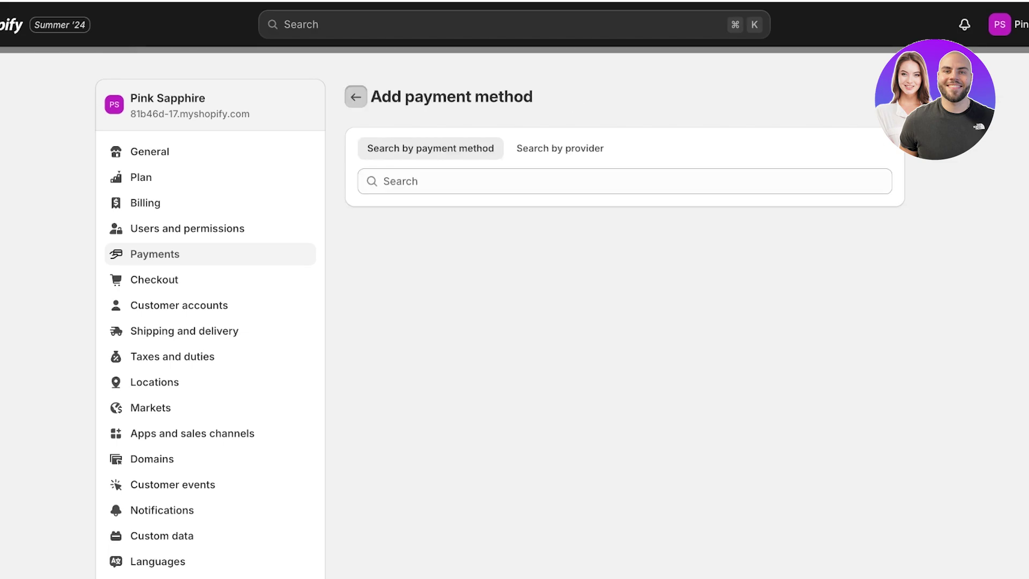
{"action": "left_click", "coordinate": [356, 97]}
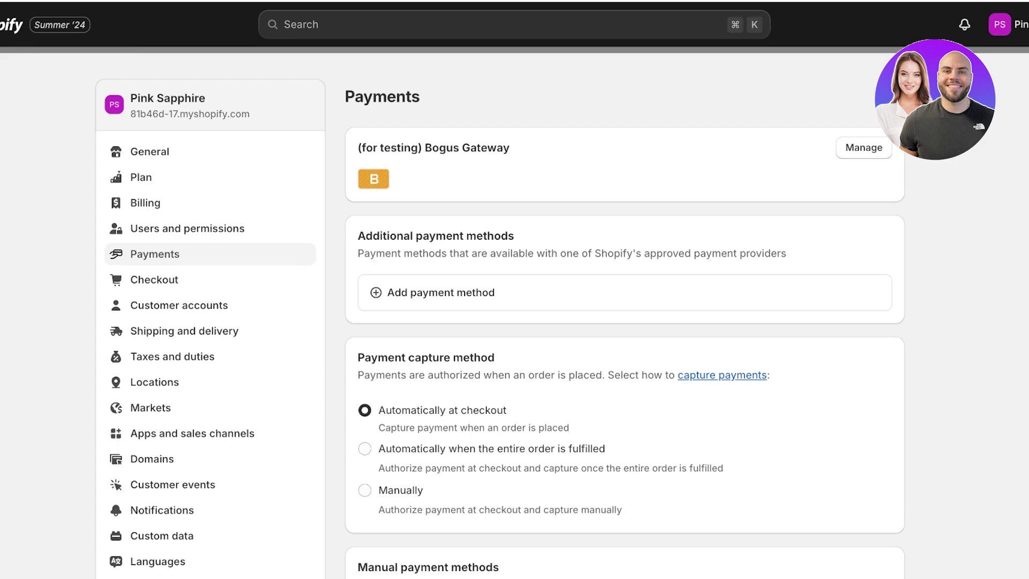
{"action": "key", "text": "Escape"}
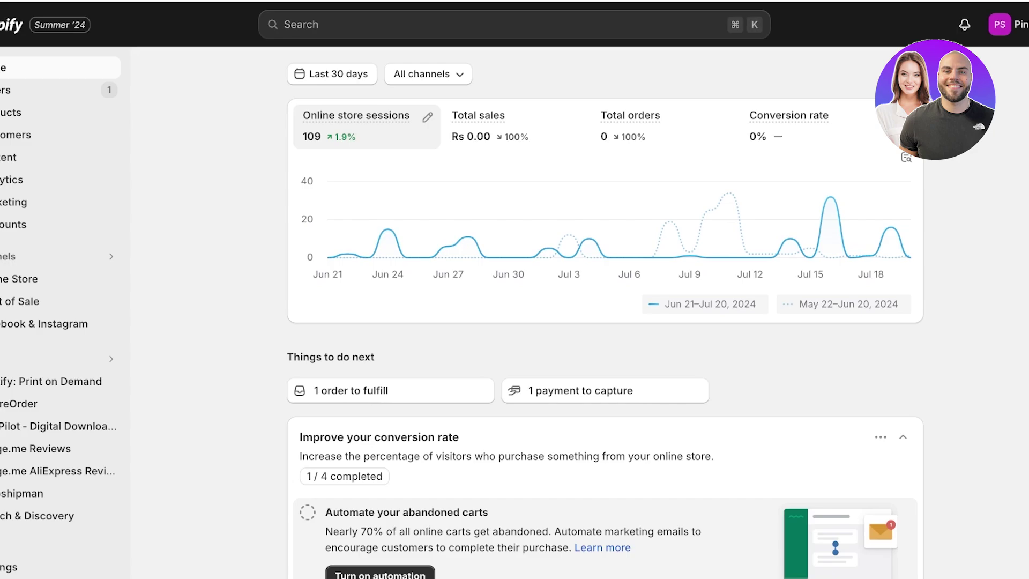
- Go from the store's apps and sales channels settings to the Shopify App Store and search for "paypal"
{"action": "left_click", "coordinate": [10, 566]}
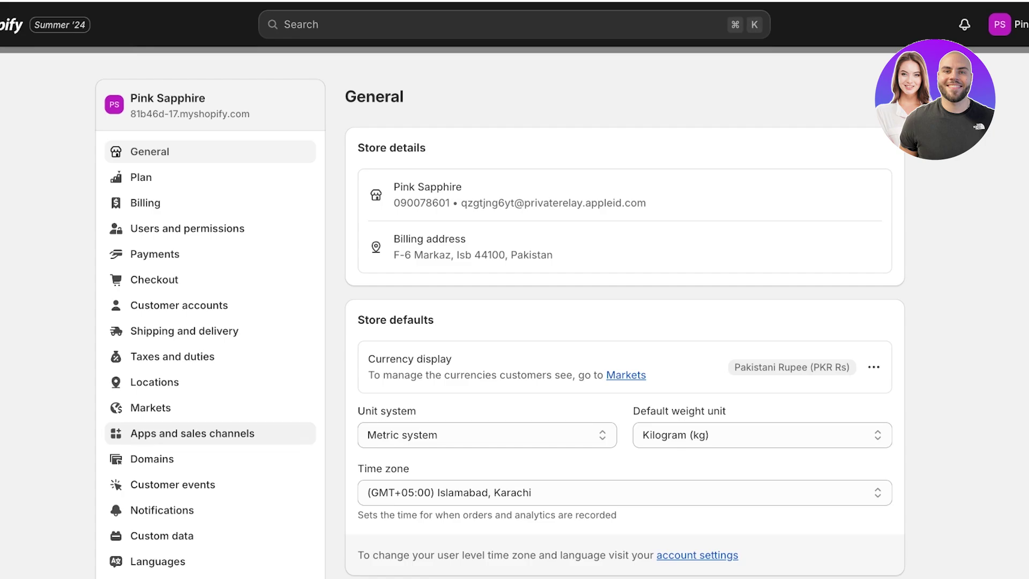
{"action": "left_click", "coordinate": [192, 434]}
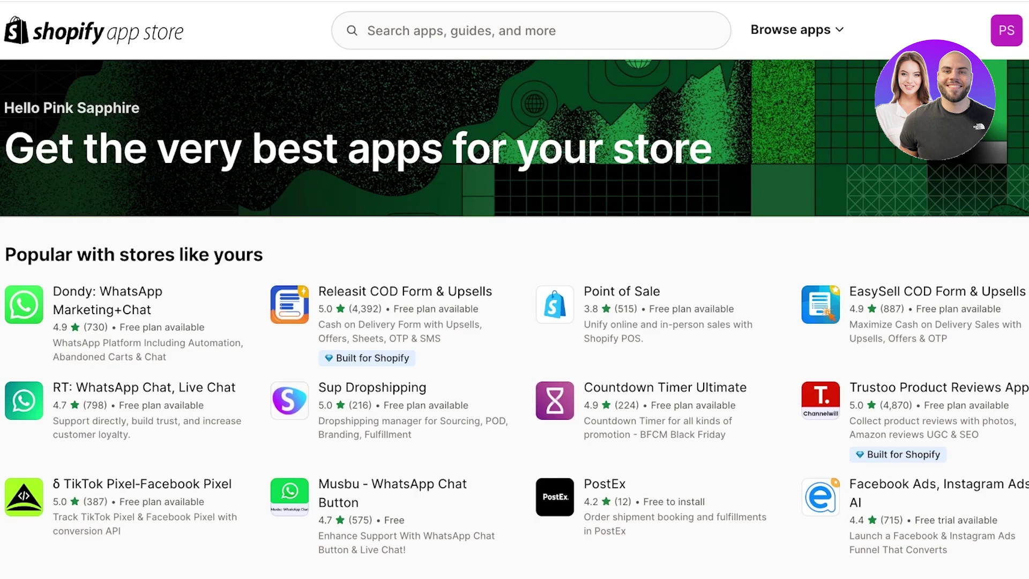
{"action": "left_click", "coordinate": [461, 30]}
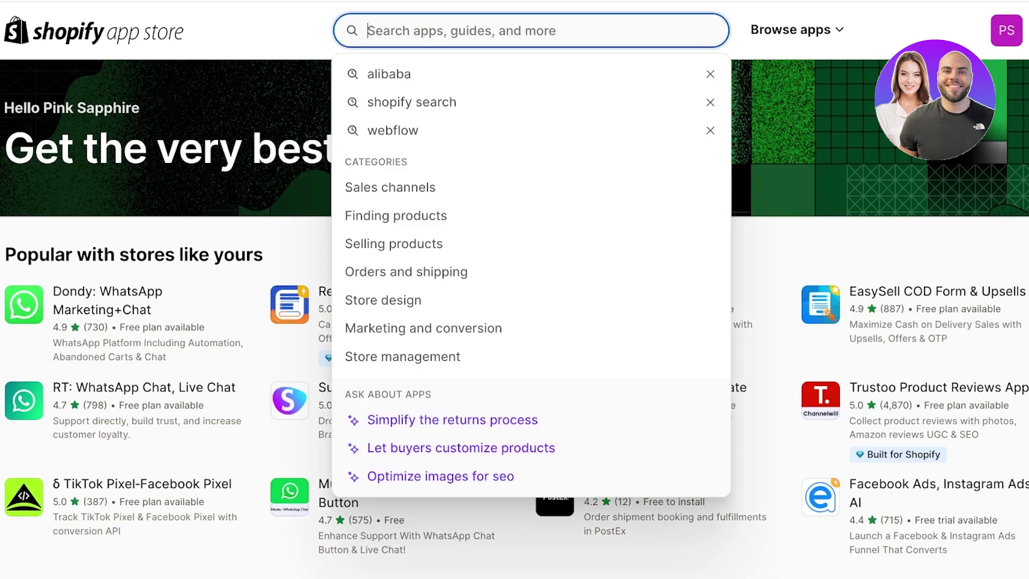
{"action": "type", "text": "paypal"}
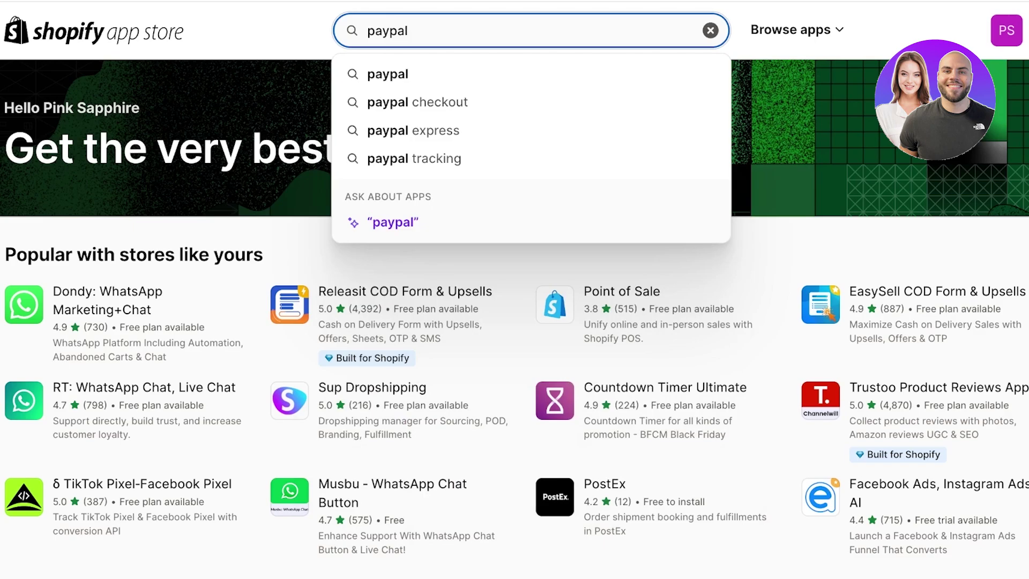
{"action": "key", "text": "Return"}
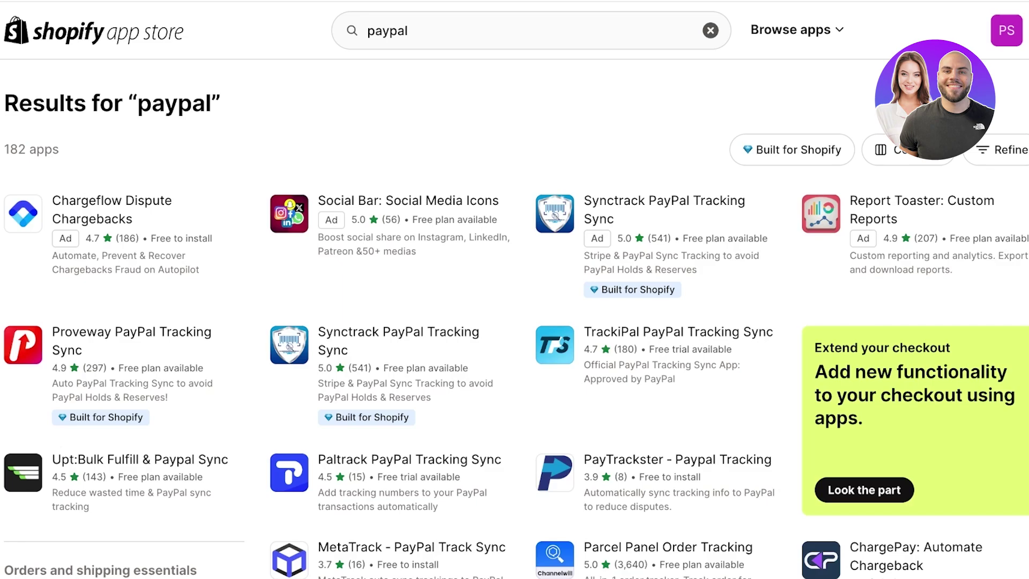
- Look through the app store results for PayPal tracking and payment apps
{"action": "scroll", "coordinate": [516, 324], "scroll_direction": "down", "scroll_amount": 1}
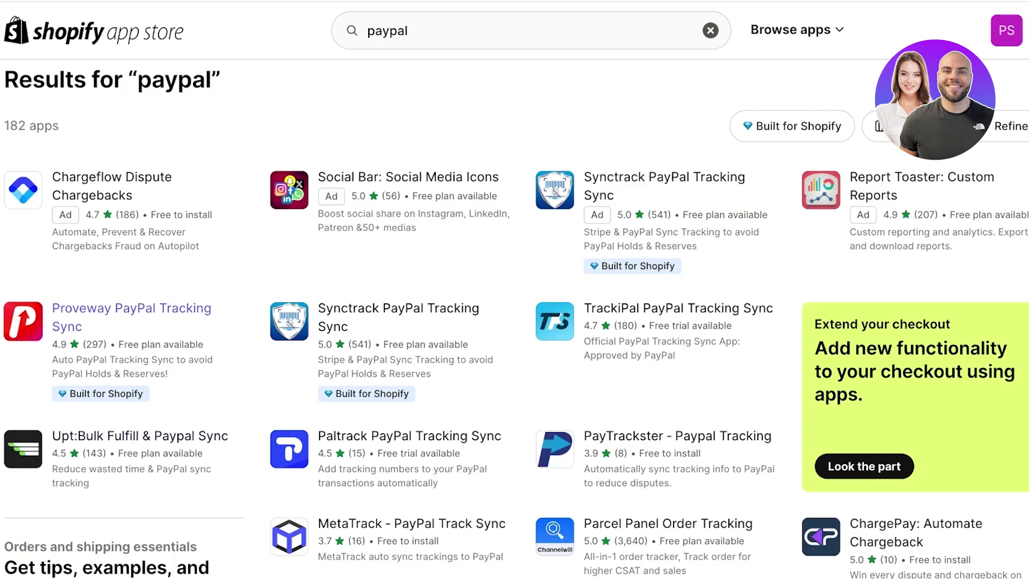
{"action": "right_click", "coordinate": [131, 309]}
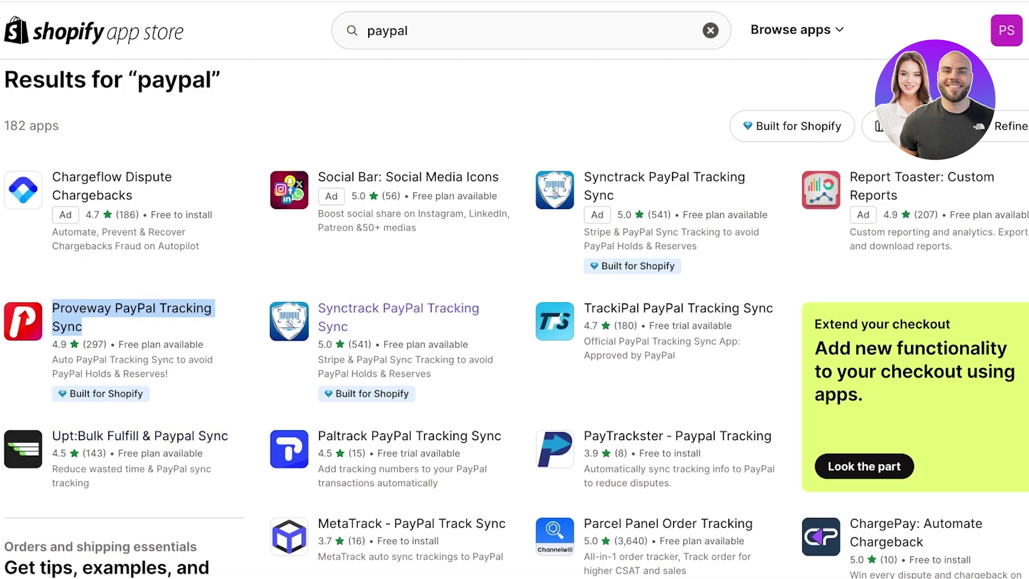
{"action": "left_click", "coordinate": [662, 316]}
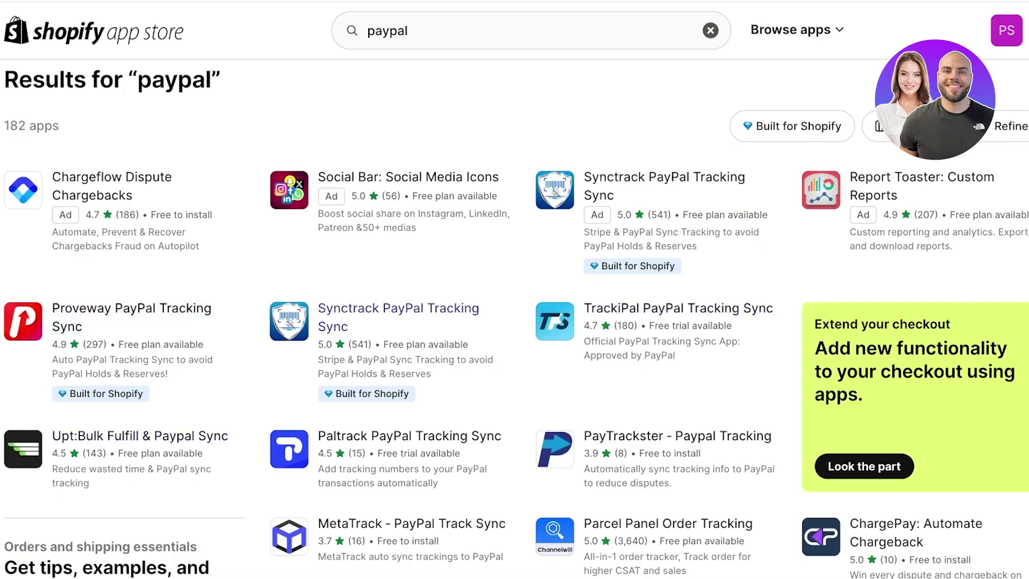
{"action": "scroll", "coordinate": [407, 396], "scroll_direction": "down", "scroll_amount": 1}
{"action": "scroll", "coordinate": [407, 397], "scroll_direction": "down", "scroll_amount": 4}
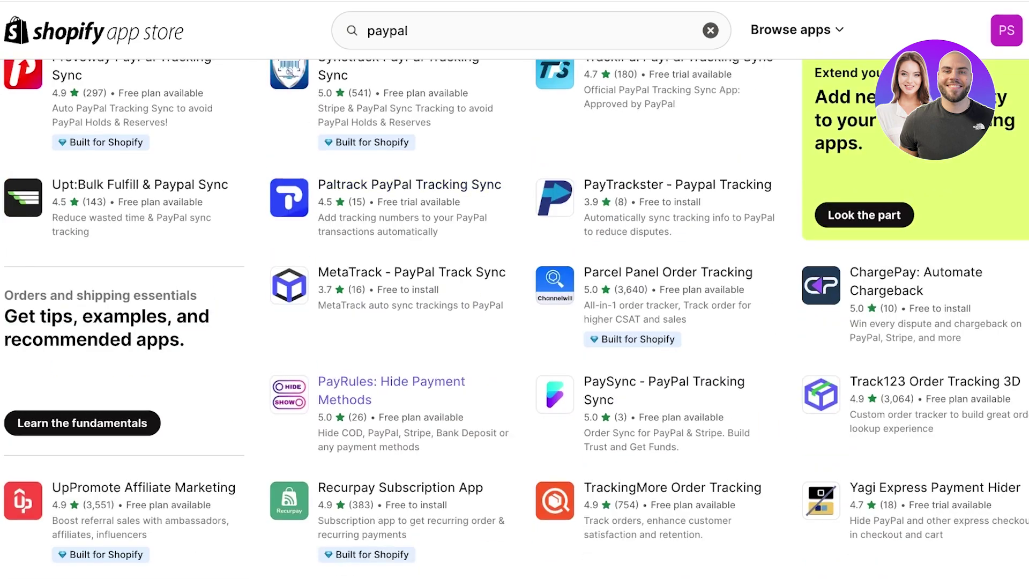
{"action": "scroll", "coordinate": [407, 398], "scroll_direction": "up", "scroll_amount": 4}
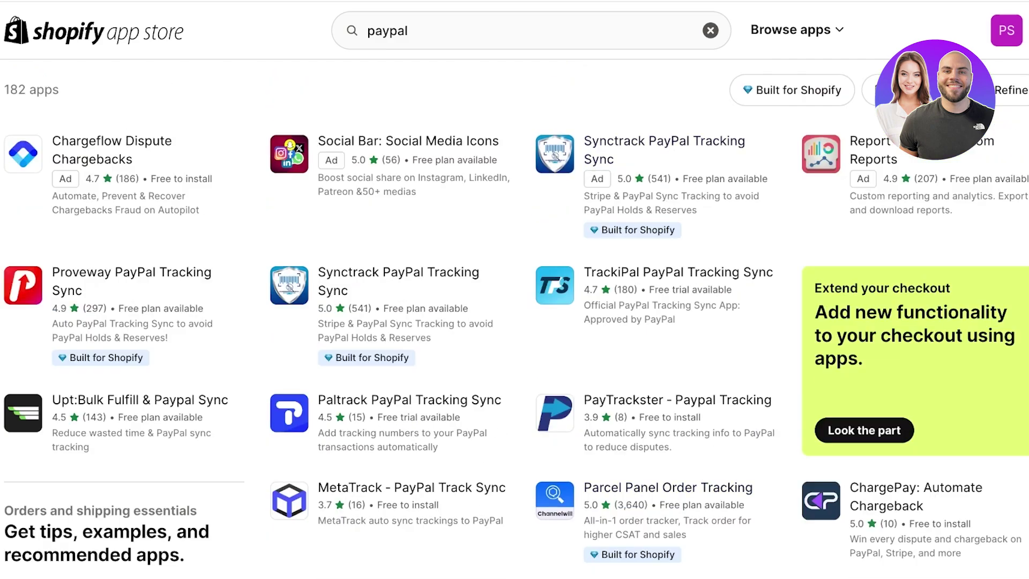
{"action": "scroll", "coordinate": [678, 283], "scroll_direction": "up", "scroll_amount": 1}
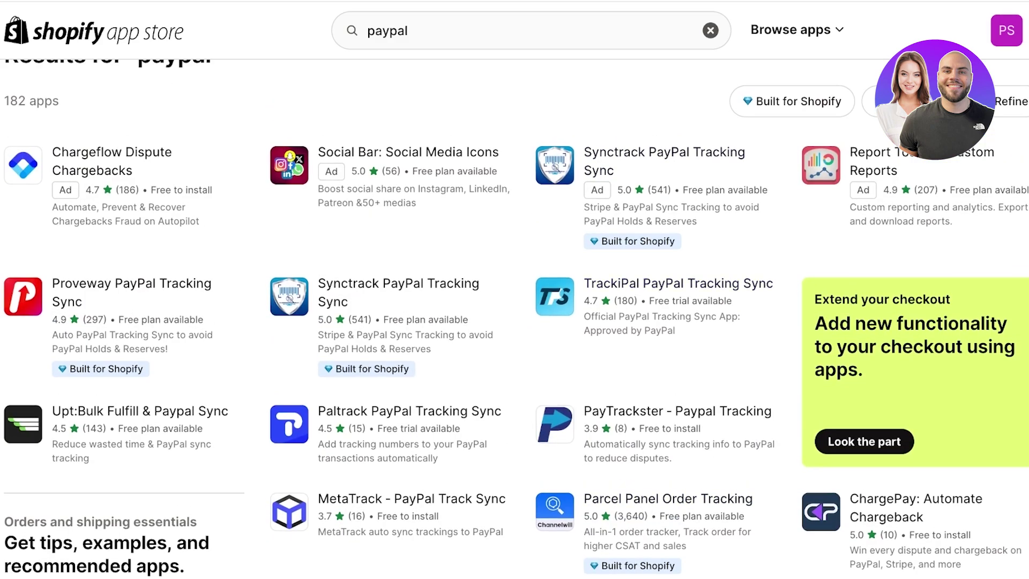
- Open the Proveway PayPal Tracking Sync listing and examine its features and pricing plans
{"action": "left_click", "coordinate": [131, 284]}
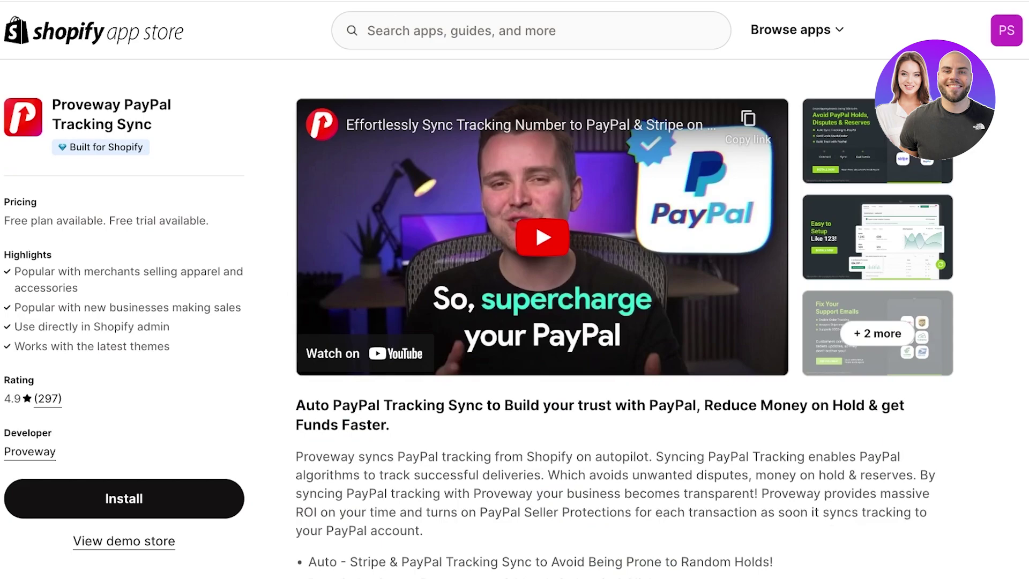
{"action": "scroll", "coordinate": [515, 322], "scroll_direction": "down", "scroll_amount": 10}
{"action": "scroll", "coordinate": [514, 321], "scroll_direction": "down", "scroll_amount": 4}
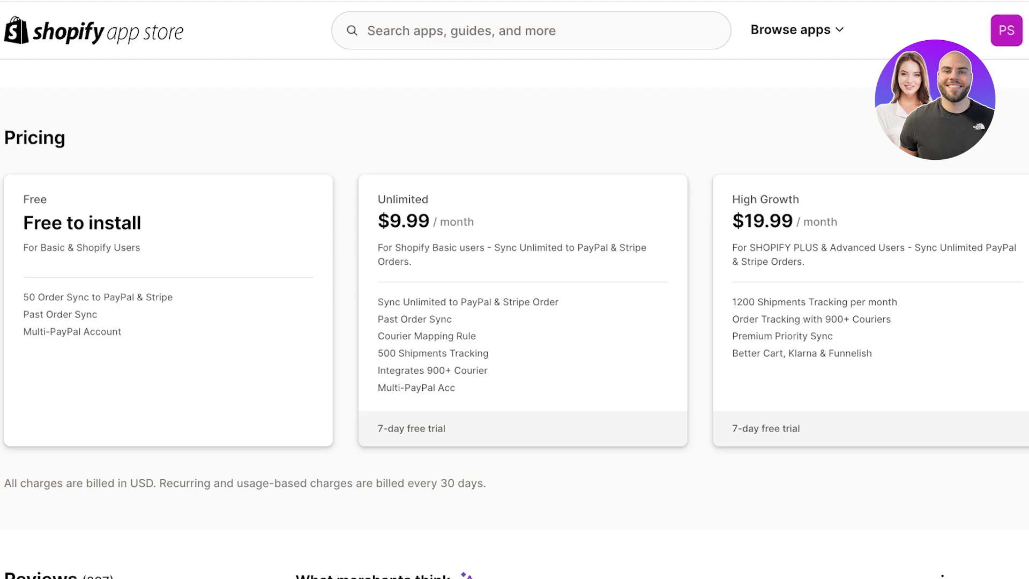
{"action": "scroll", "coordinate": [535, 223], "scroll_direction": "up", "scroll_amount": 15}
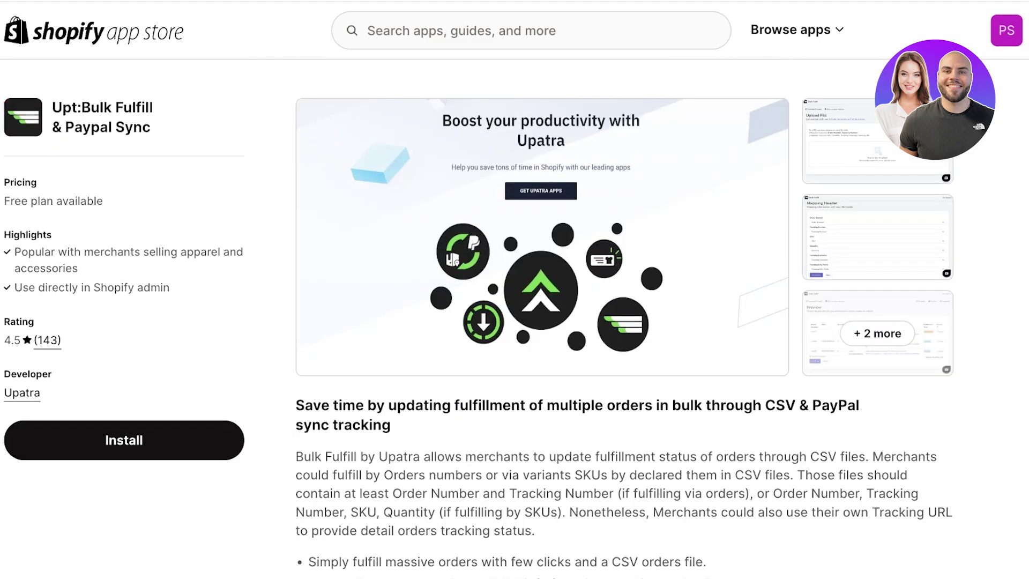
{"action": "scroll", "coordinate": [515, 322], "scroll_direction": "down", "scroll_amount": 10}
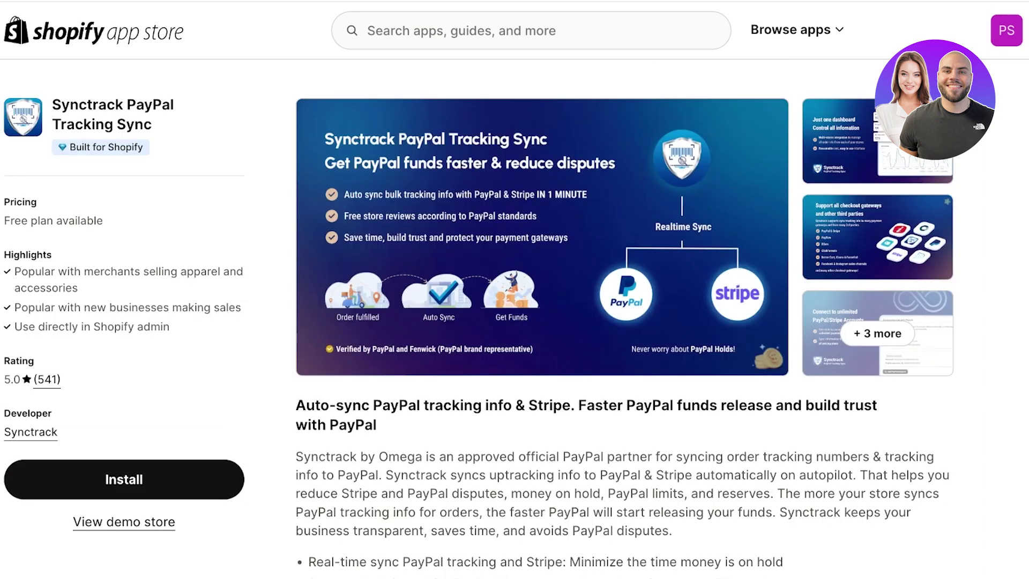
- Examine the description, features and supported integrations on the Synctrack PayPal Tracking Sync listing
{"action": "scroll", "coordinate": [624, 322], "scroll_direction": "down", "scroll_amount": 5}
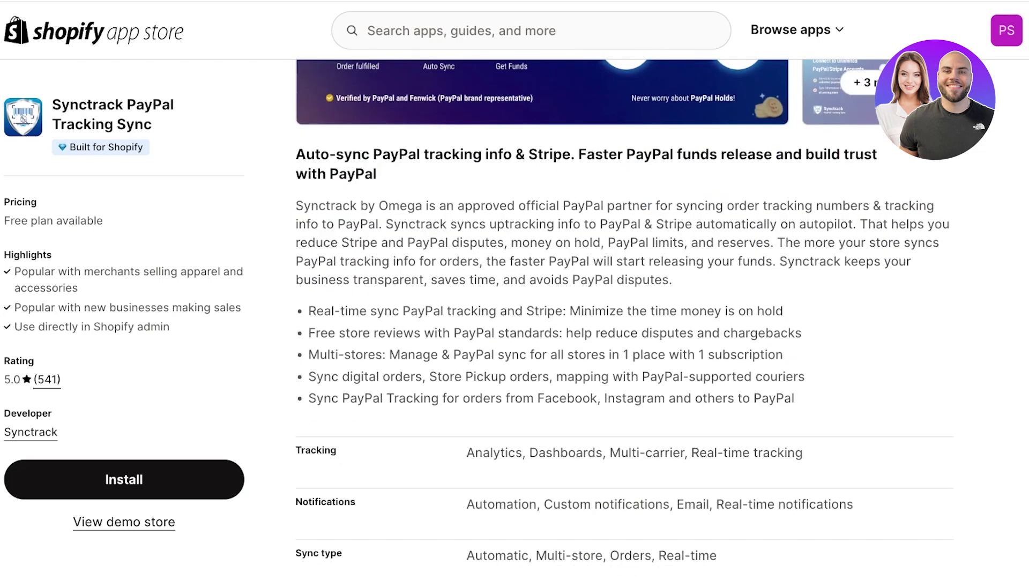
{"action": "scroll", "coordinate": [624, 322], "scroll_direction": "up", "scroll_amount": 5}
{"action": "scroll", "coordinate": [625, 322], "scroll_direction": "down", "scroll_amount": 15}
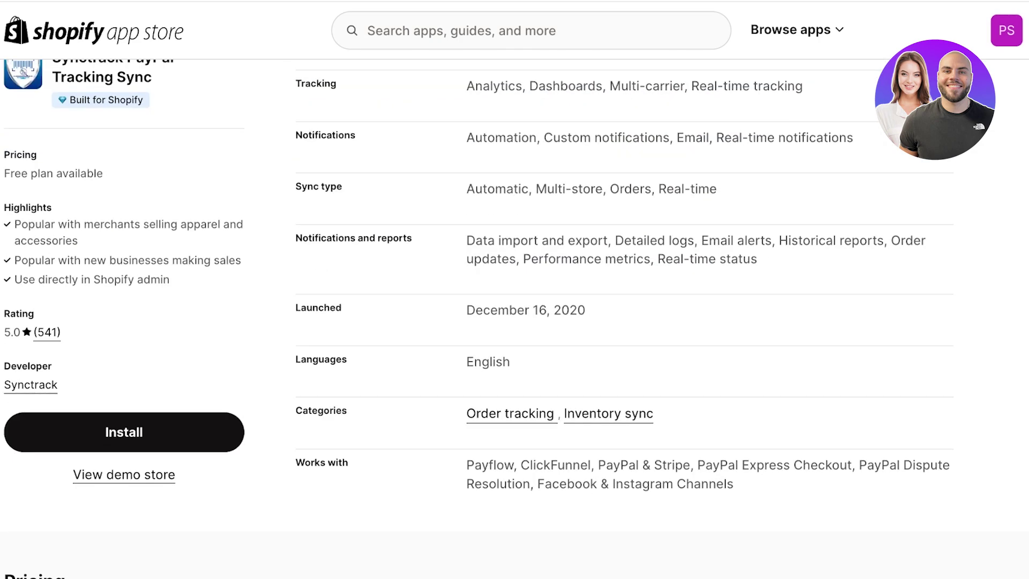
{"action": "scroll", "coordinate": [624, 321], "scroll_direction": "down", "scroll_amount": 3}
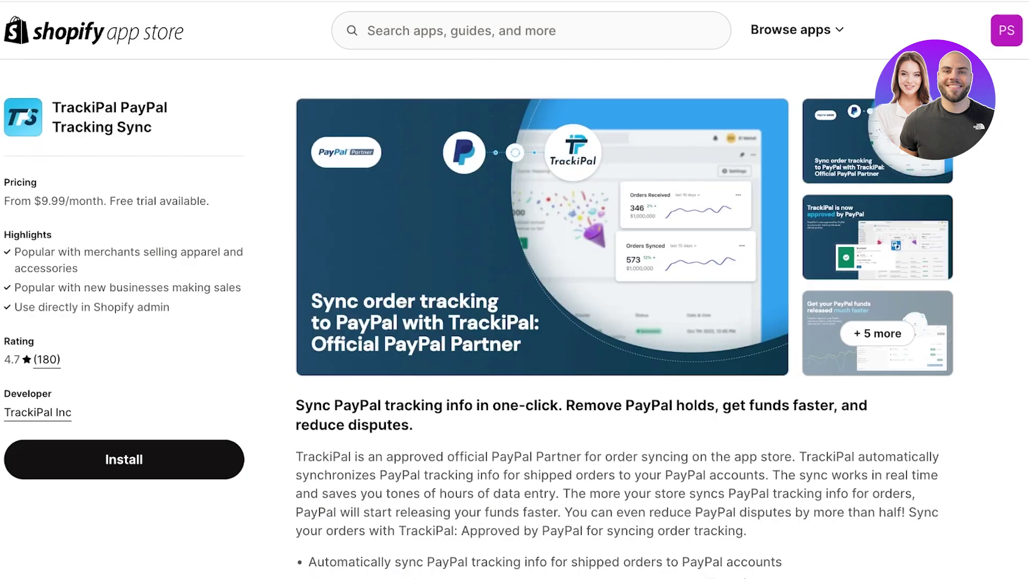
- Examine the pricing plans of the TrackiPal PayPal Tracking Sync app and move on to the next app listing
{"action": "scroll", "coordinate": [514, 321], "scroll_direction": "down", "scroll_amount": 15}
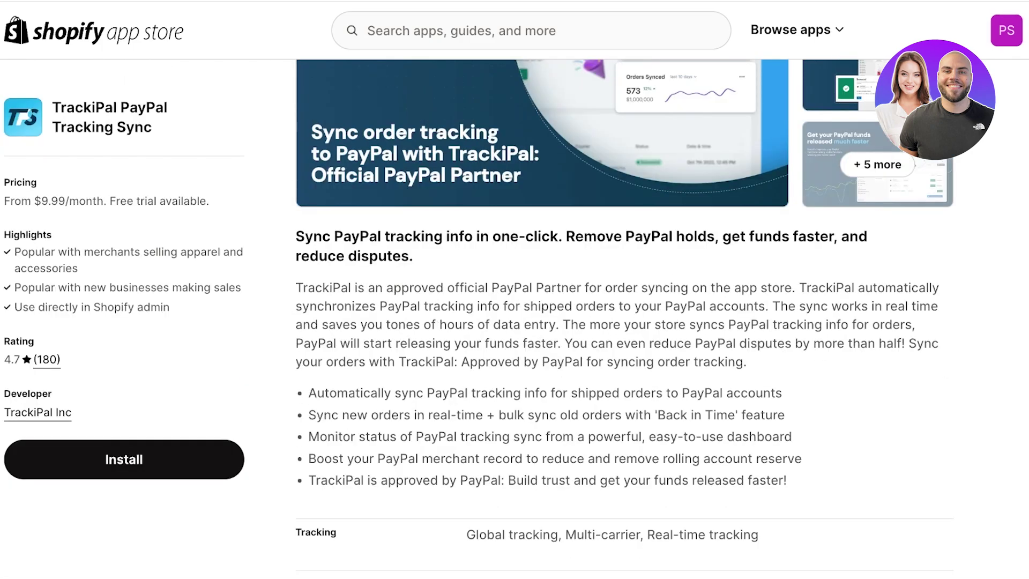
{"action": "scroll", "coordinate": [515, 321], "scroll_direction": "down", "scroll_amount": 15}
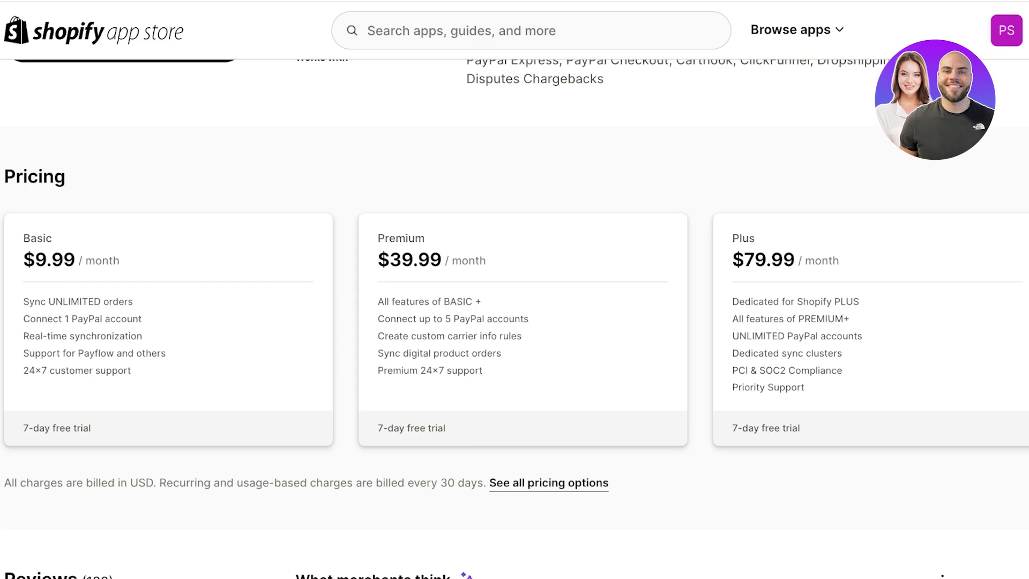
{"action": "key", "text": "ctrl+Tab"}
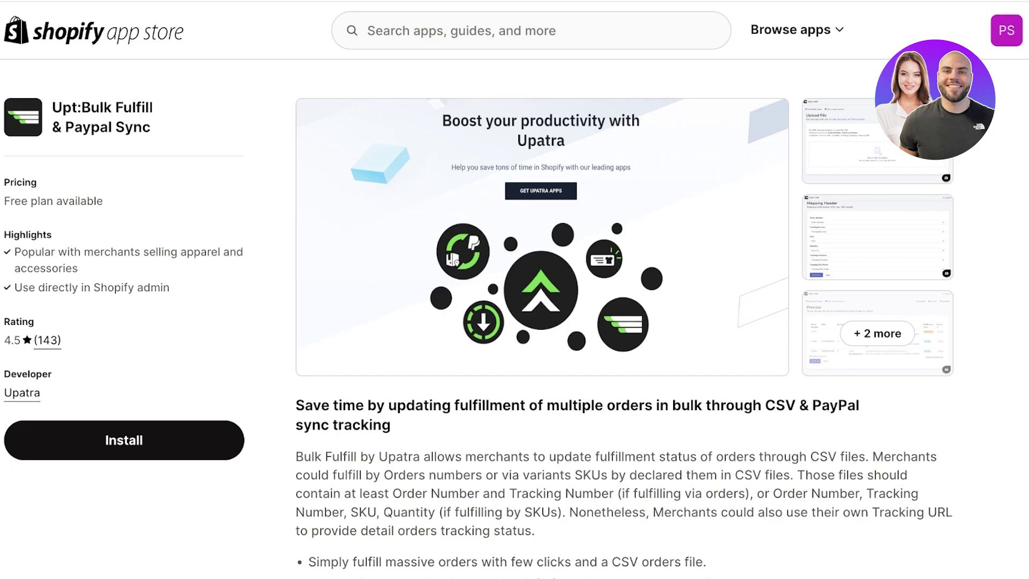
- Open the Paltrack PayPal Tracking Sync listing from the "paypal" search results and examine its details and pricing
{"action": "key", "text": "ctrl+Tab"}
{"action": "scroll", "coordinate": [677, 284], "scroll_direction": "down", "scroll_amount": 1}
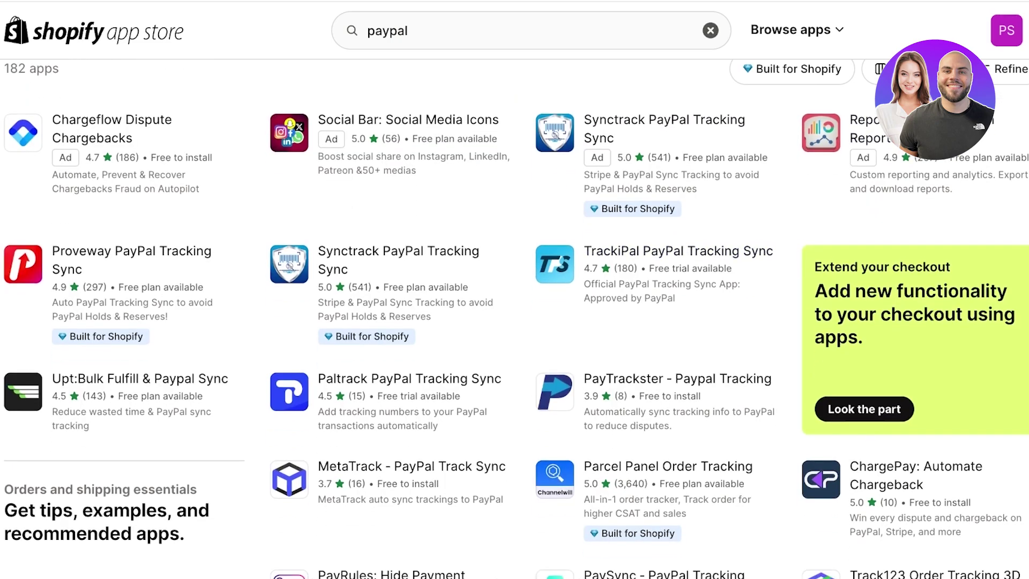
{"action": "scroll", "coordinate": [514, 321], "scroll_direction": "down", "scroll_amount": 5}
{"action": "scroll", "coordinate": [514, 321], "scroll_direction": "up", "scroll_amount": 3}
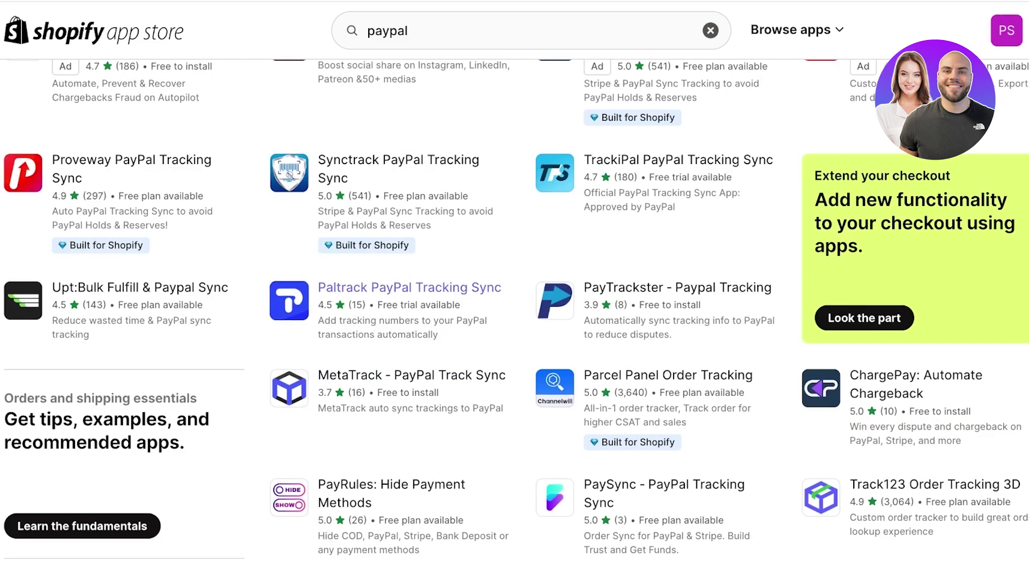
{"action": "left_click", "coordinate": [409, 288]}
{"action": "scroll", "coordinate": [514, 322], "scroll_direction": "down", "scroll_amount": 9}
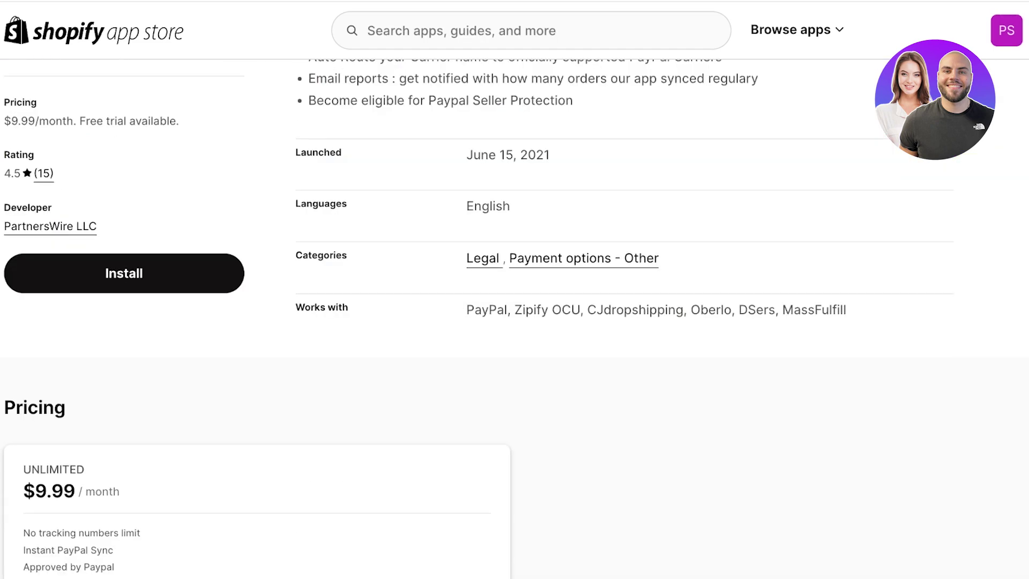
{"action": "scroll", "coordinate": [514, 321], "scroll_direction": "down", "scroll_amount": 11}
{"action": "scroll", "coordinate": [514, 321], "scroll_direction": "up", "scroll_amount": 7}
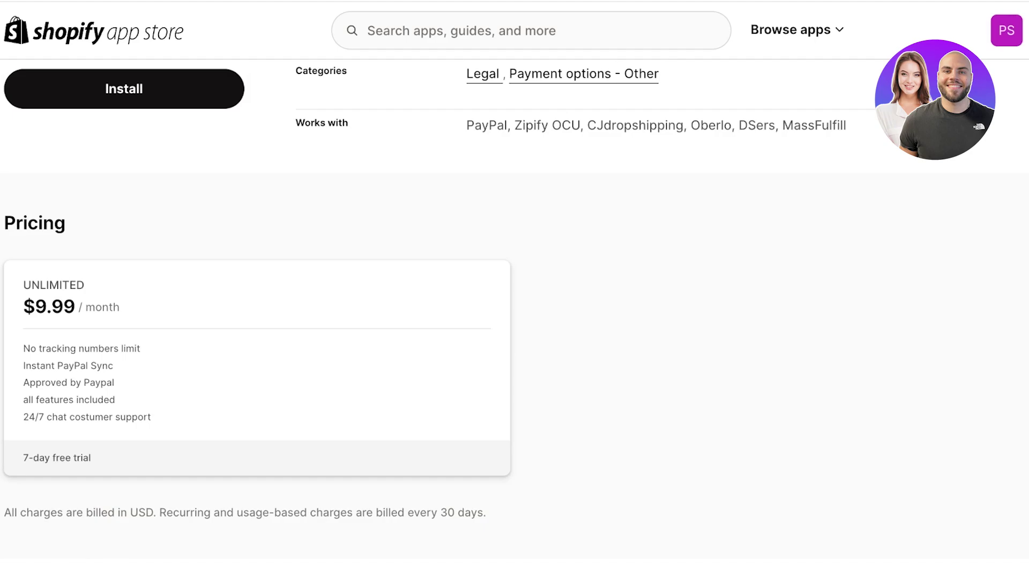
{"action": "scroll", "coordinate": [514, 322], "scroll_direction": "up", "scroll_amount": 8}
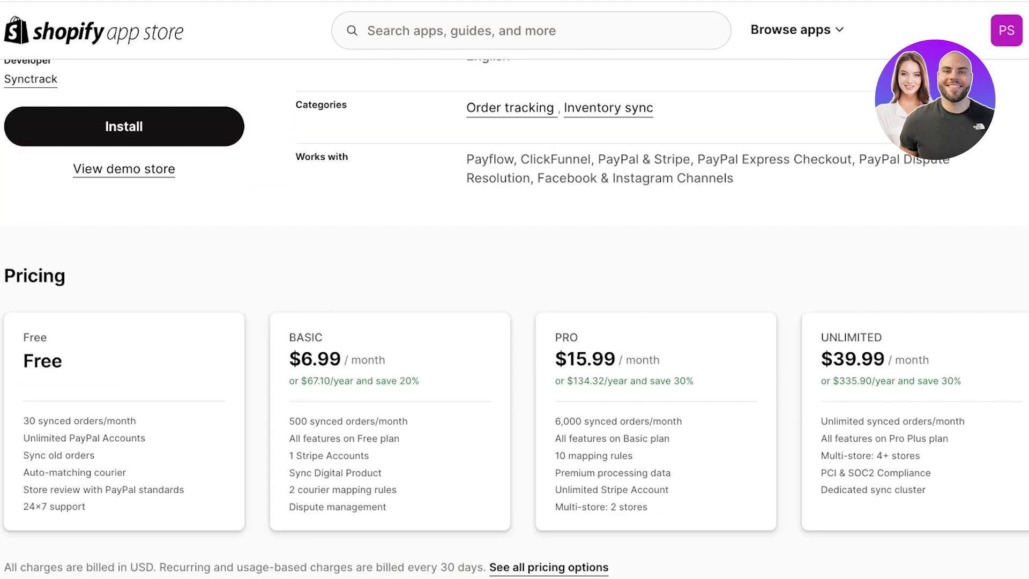
- Review the description, tracking features and sync options on the Synctrack PayPal Tracking Sync listing again
{"action": "scroll", "coordinate": [514, 322], "scroll_direction": "up", "scroll_amount": 16}
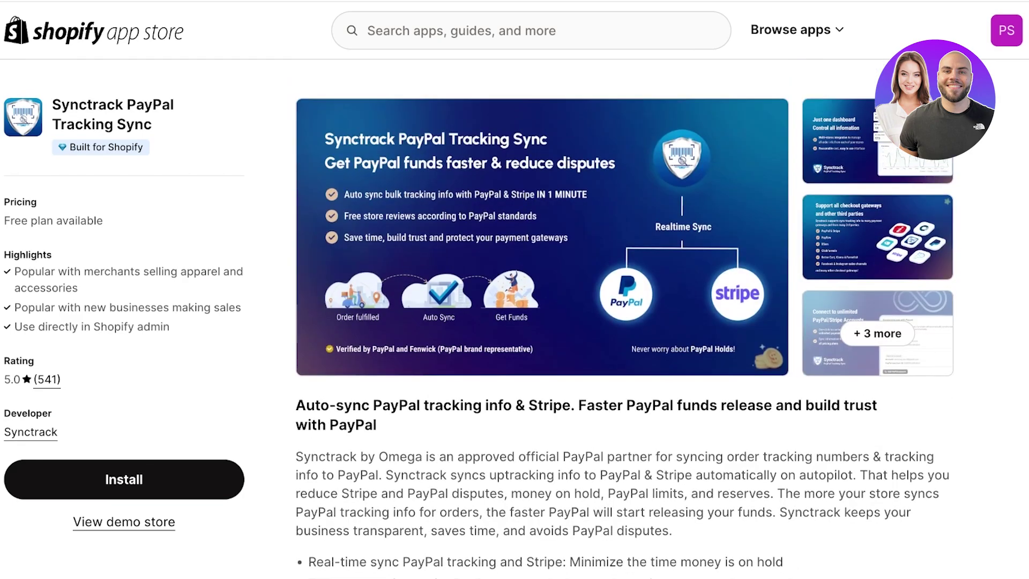
{"action": "scroll", "coordinate": [514, 321], "scroll_direction": "down", "scroll_amount": 6}
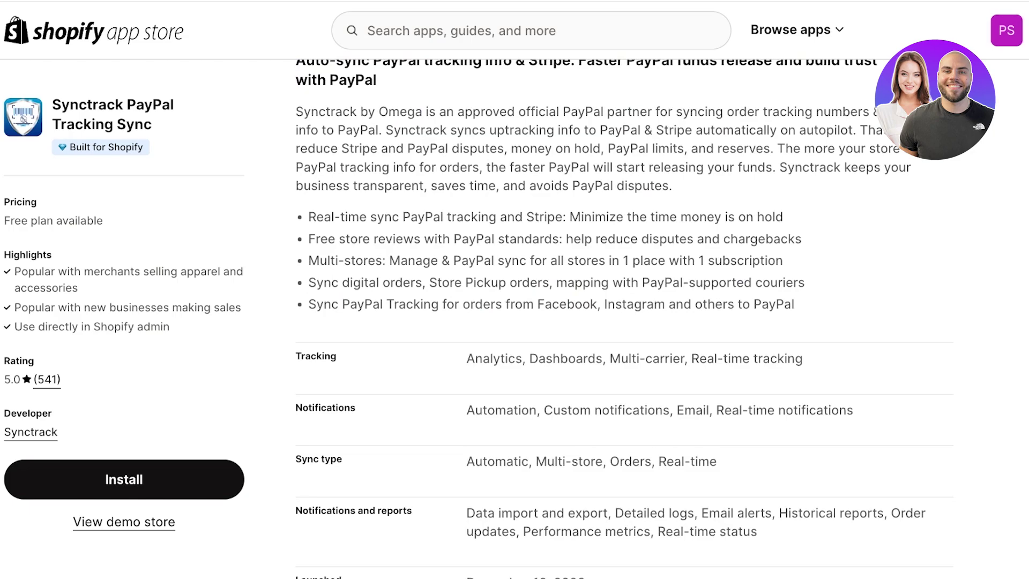
{"action": "scroll", "coordinate": [514, 322], "scroll_direction": "down", "scroll_amount": 7}
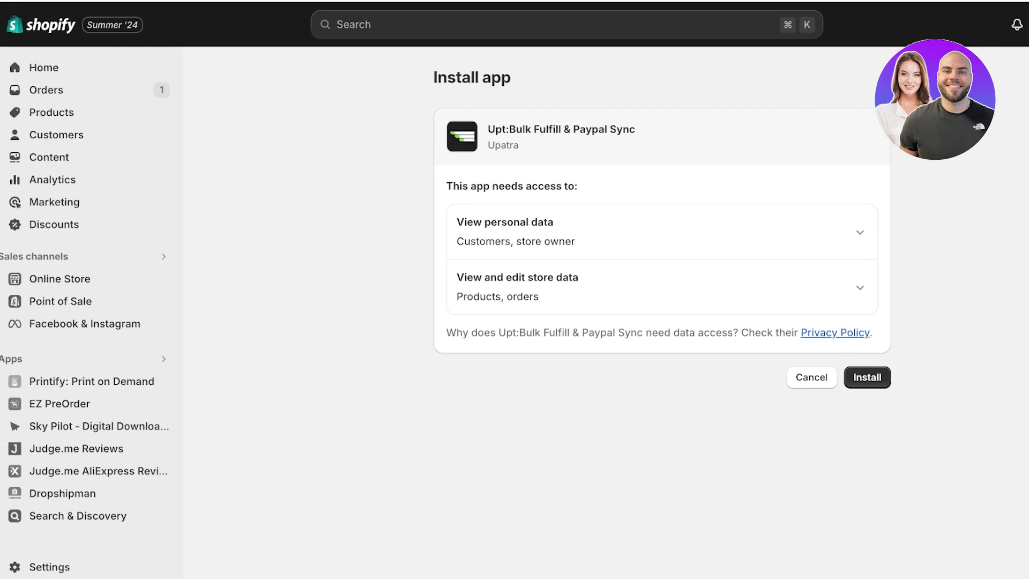
- Install the Upt:Bulk Fulfill & Paypal Sync app, pin it to the admin navigation and review its fulfillment options
{"action": "left_click", "coordinate": [867, 377]}
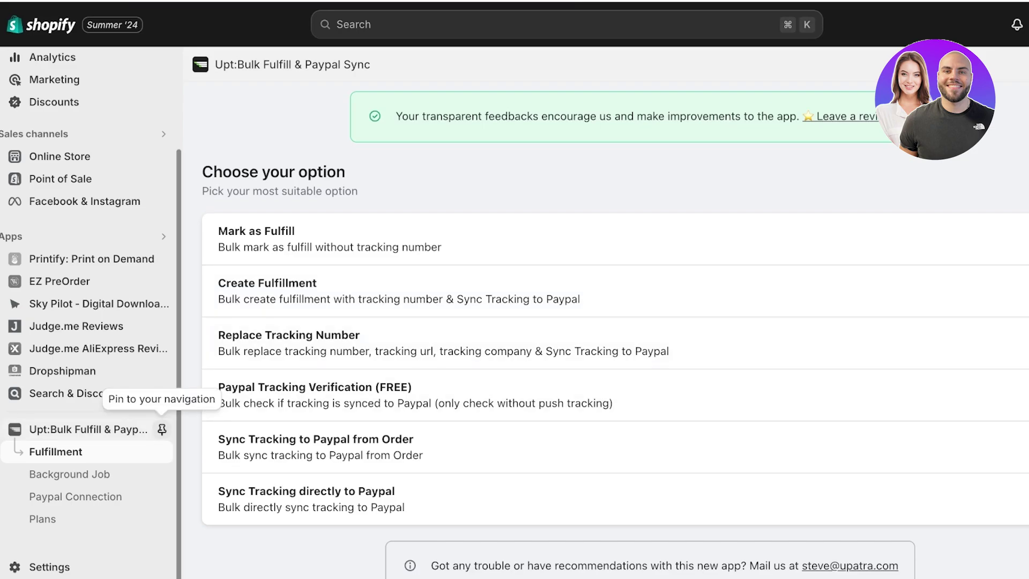
{"action": "left_click", "coordinate": [162, 429]}
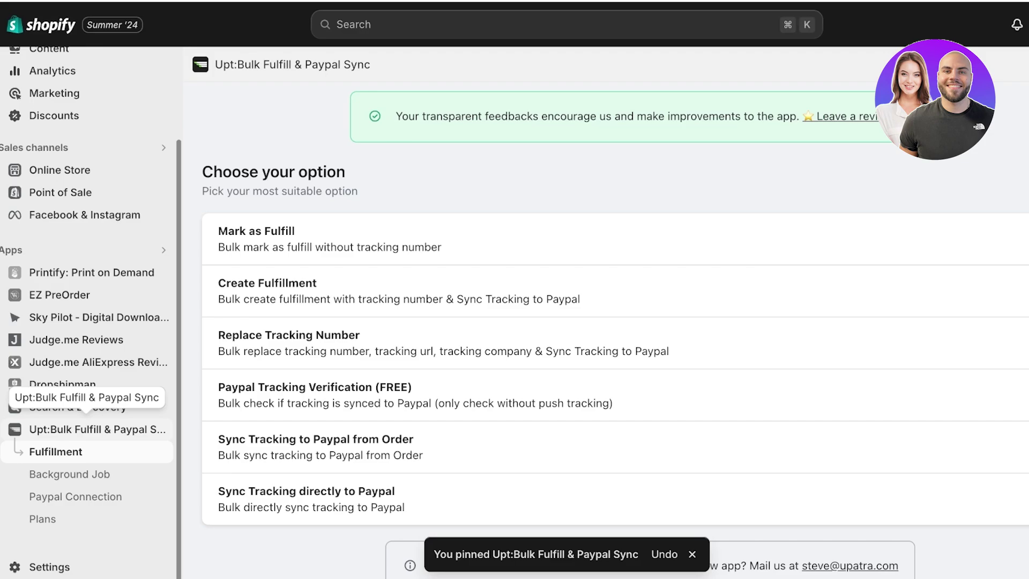
{"action": "scroll", "coordinate": [536, 322], "scroll_direction": "down", "scroll_amount": 1}
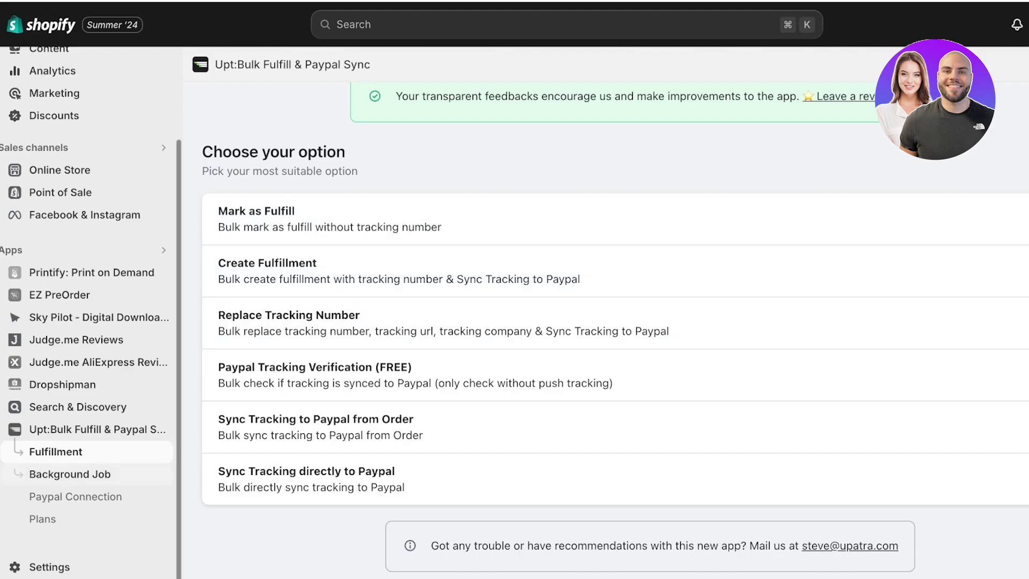
- Open the Paypal Connection settings of Upt:Bulk Fulfill & Paypal Sync and start connecting a PayPal account
{"action": "left_click", "coordinate": [75, 497]}
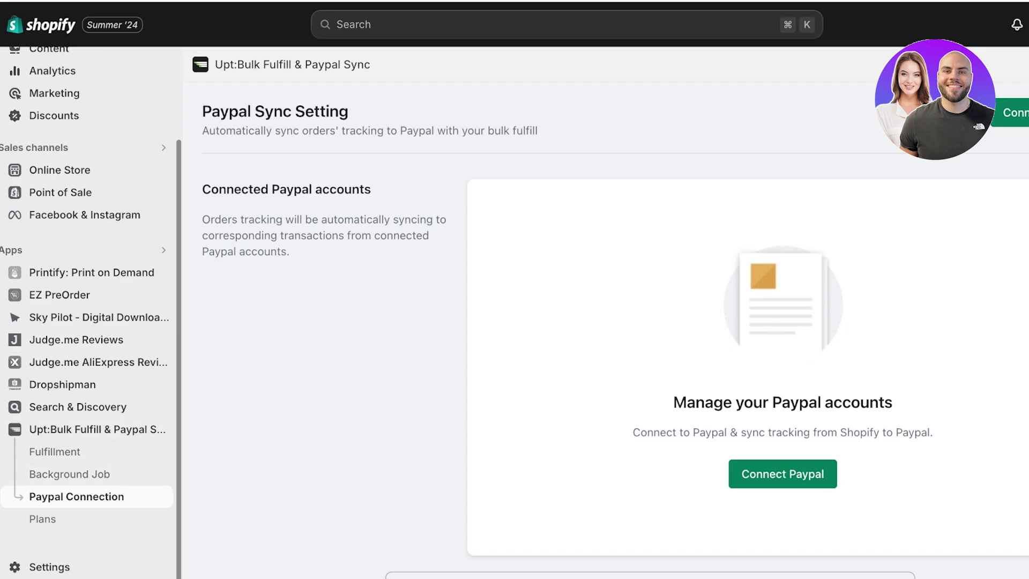
{"action": "scroll", "coordinate": [615, 330], "scroll_direction": "down", "scroll_amount": 2}
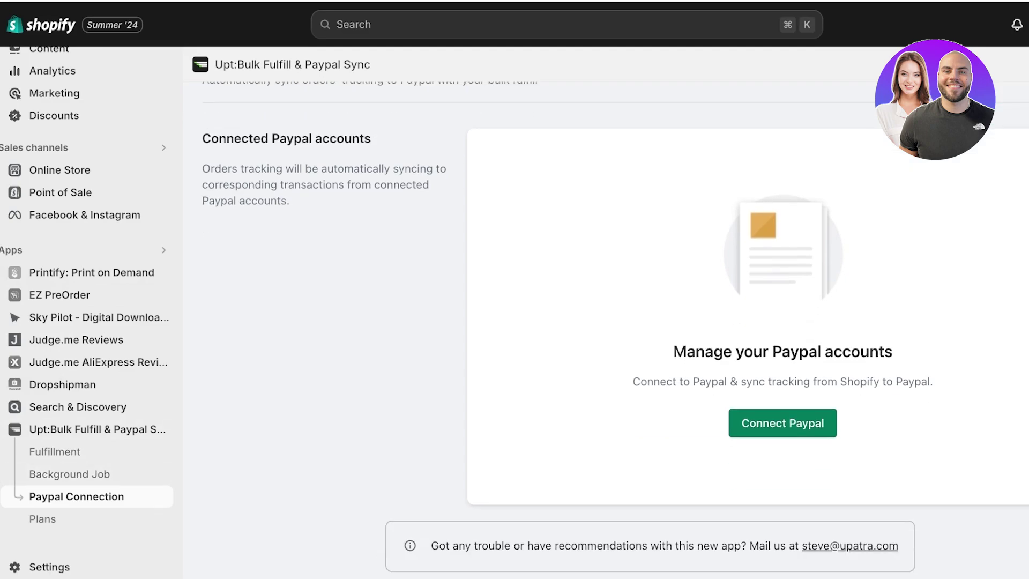
{"action": "scroll", "coordinate": [615, 330], "scroll_direction": "up", "scroll_amount": 2}
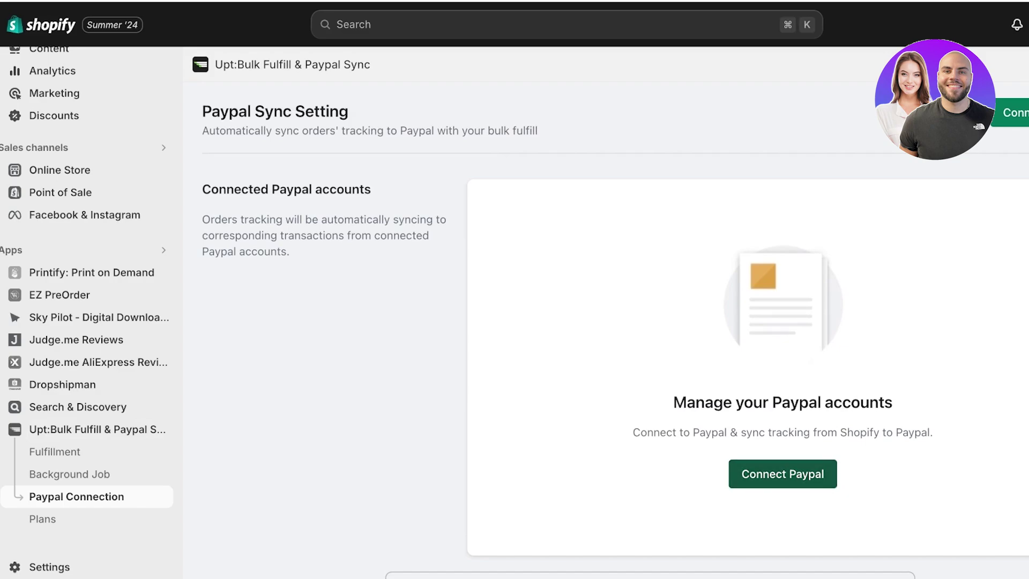
{"action": "left_click", "coordinate": [782, 474]}
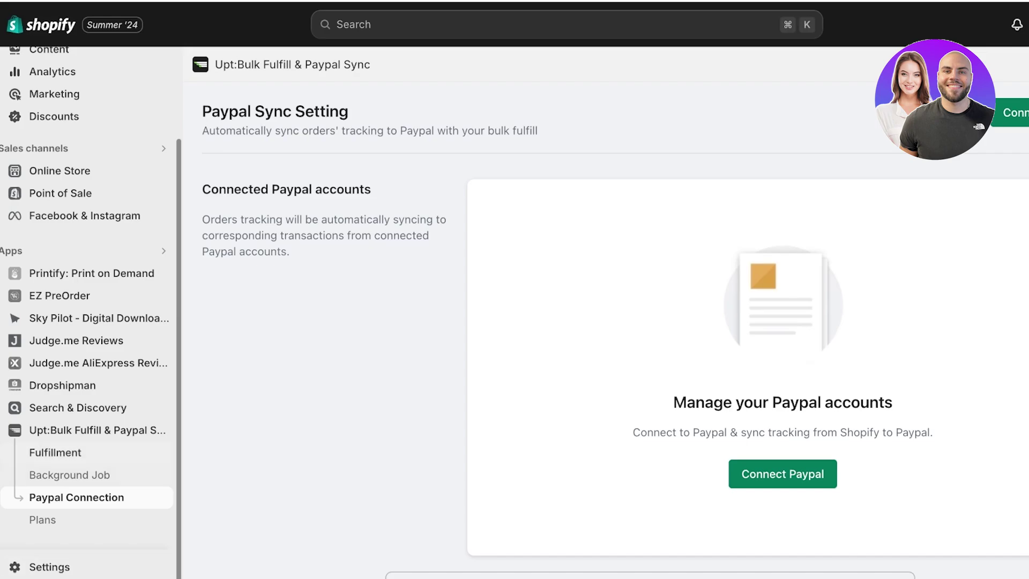
- Go to the Shopify App Store from the recommended apps and search it for "paypal"
{"action": "left_click", "coordinate": [12, 251]}
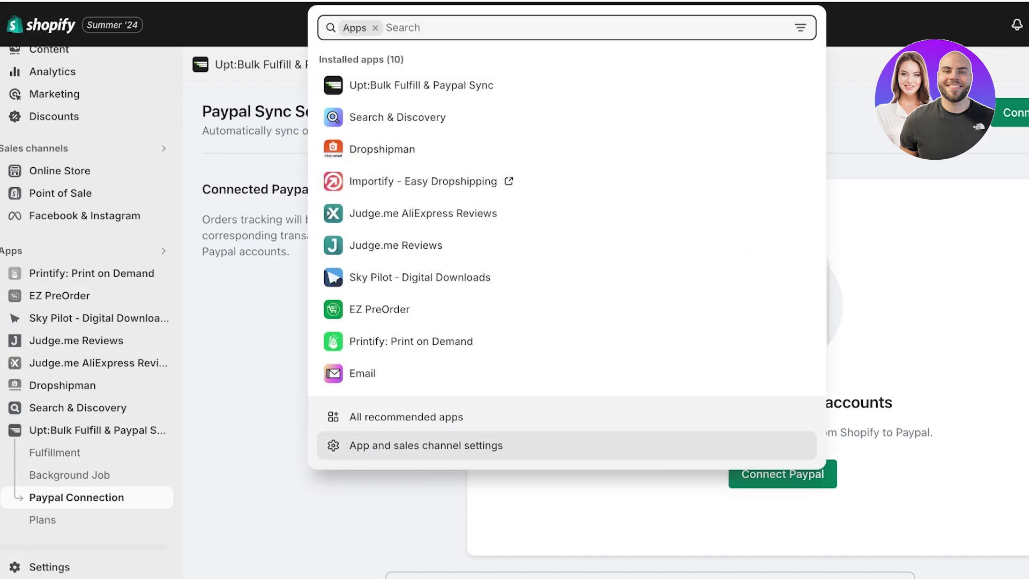
{"action": "left_click", "coordinate": [407, 417]}
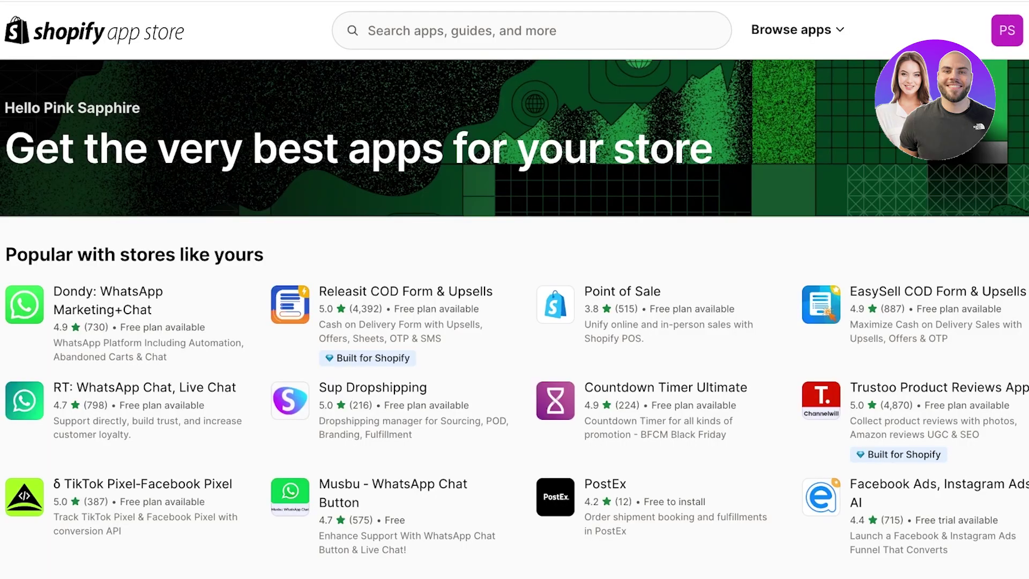
{"action": "left_click", "coordinate": [462, 31]}
{"action": "left_click", "coordinate": [388, 74]}
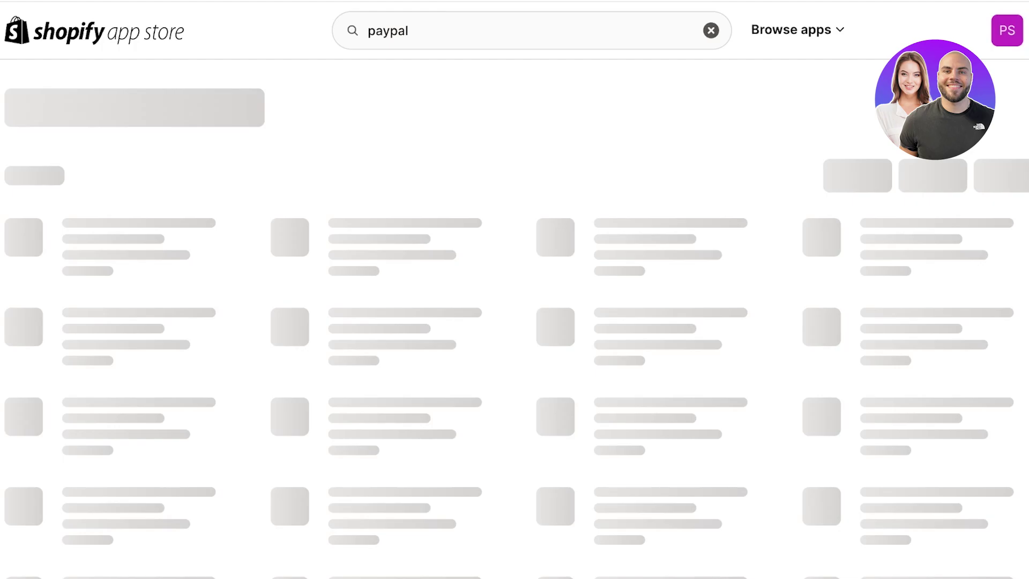
{"action": "scroll", "coordinate": [140, 439], "scroll_direction": "down", "scroll_amount": 1}
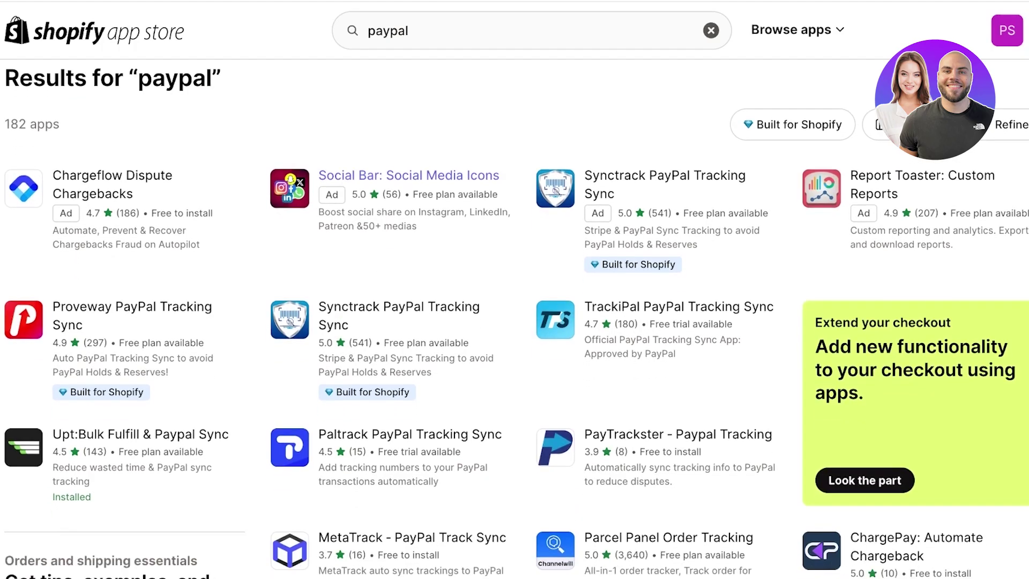
- Install the Proveway PayPal Tracking Sync app from the search results and pin it to the admin navigation
{"action": "left_click", "coordinate": [132, 298]}
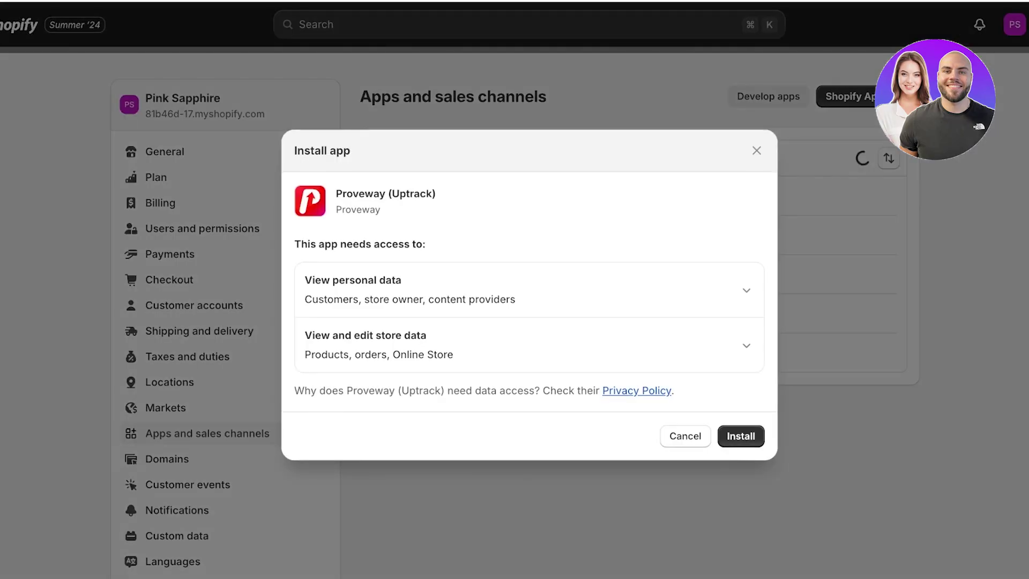
{"action": "left_click", "coordinate": [740, 436]}
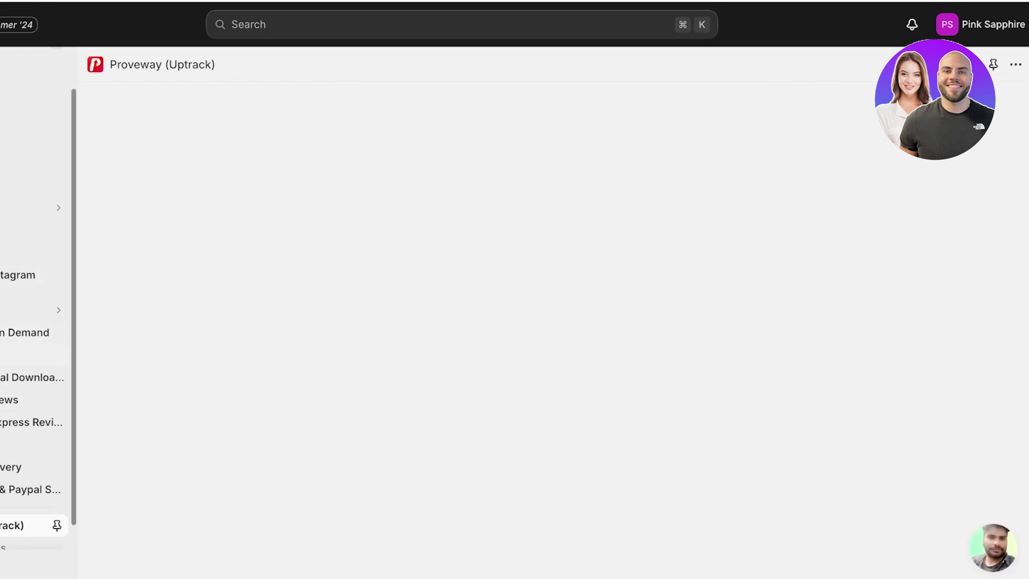
{"action": "scroll", "coordinate": [33, 355], "scroll_direction": "down", "scroll_amount": 2}
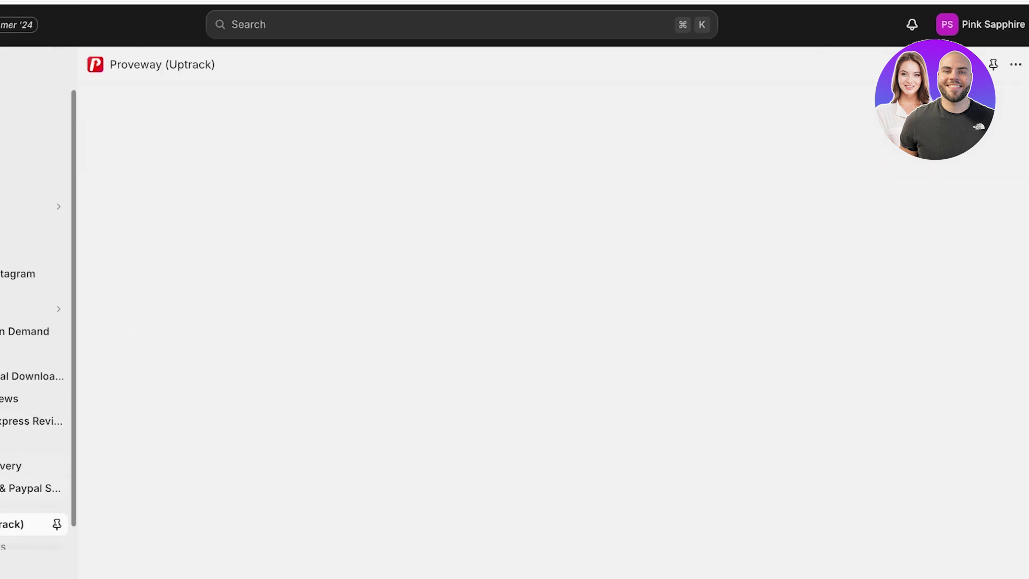
{"action": "left_click", "coordinate": [57, 523]}
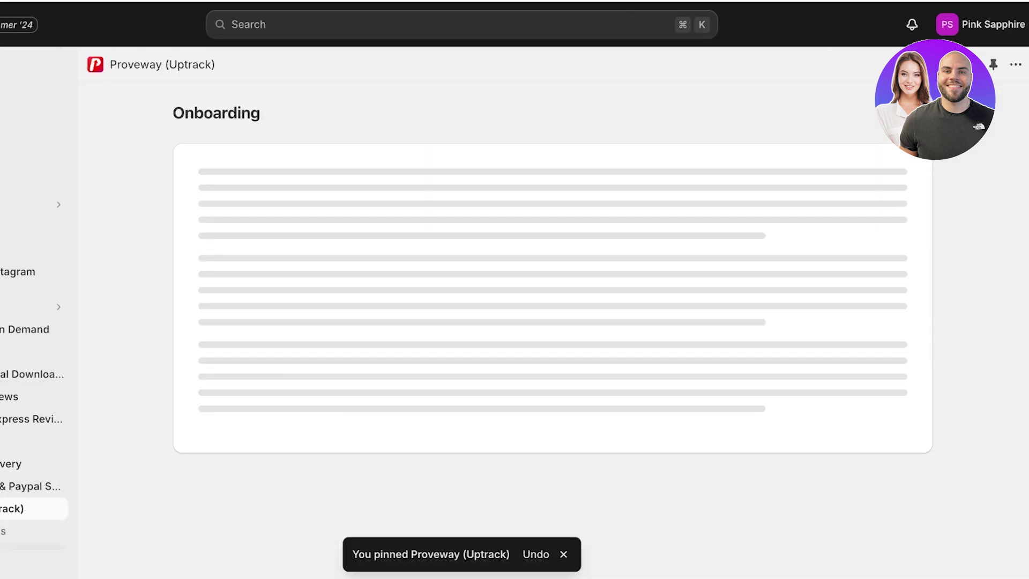
- Compare the Proveway onboarding pricing plans and select the Free plan
{"action": "scroll", "coordinate": [552, 327], "scroll_direction": "down", "scroll_amount": 2}
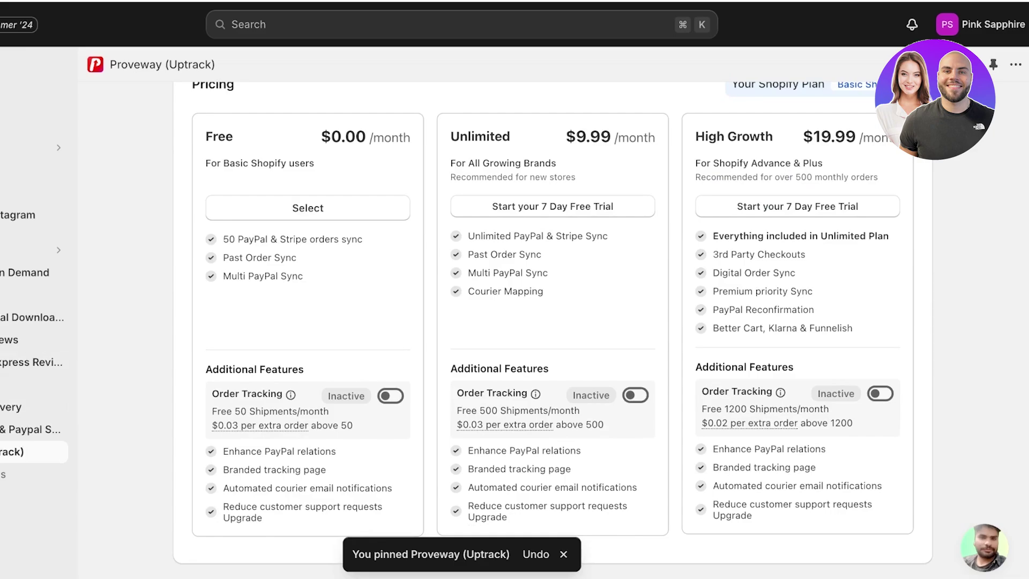
{"action": "scroll", "coordinate": [552, 321], "scroll_direction": "up", "scroll_amount": 3}
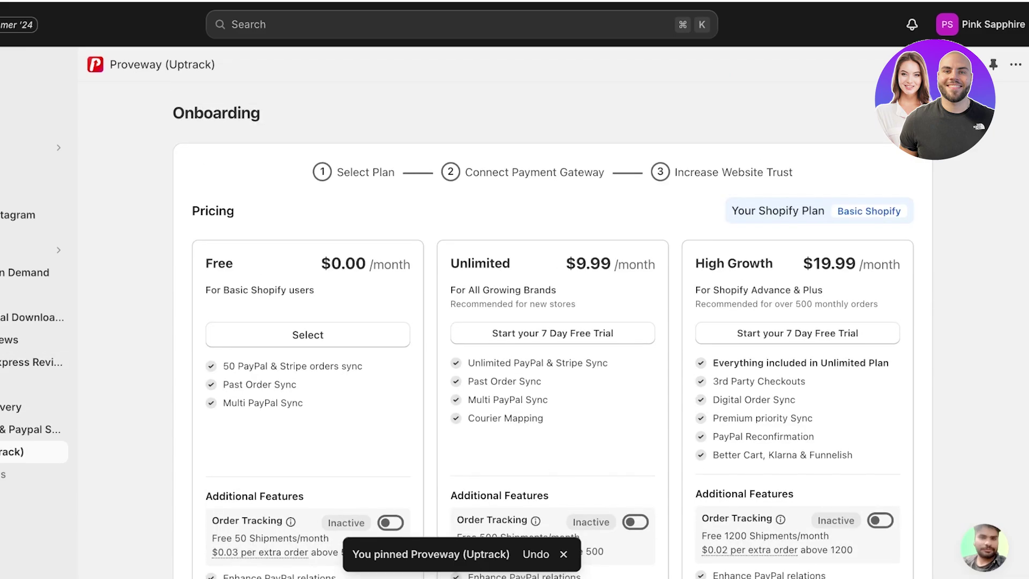
{"action": "left_click_drag", "start_coordinate": [223, 366], "coordinate": [270, 365]}
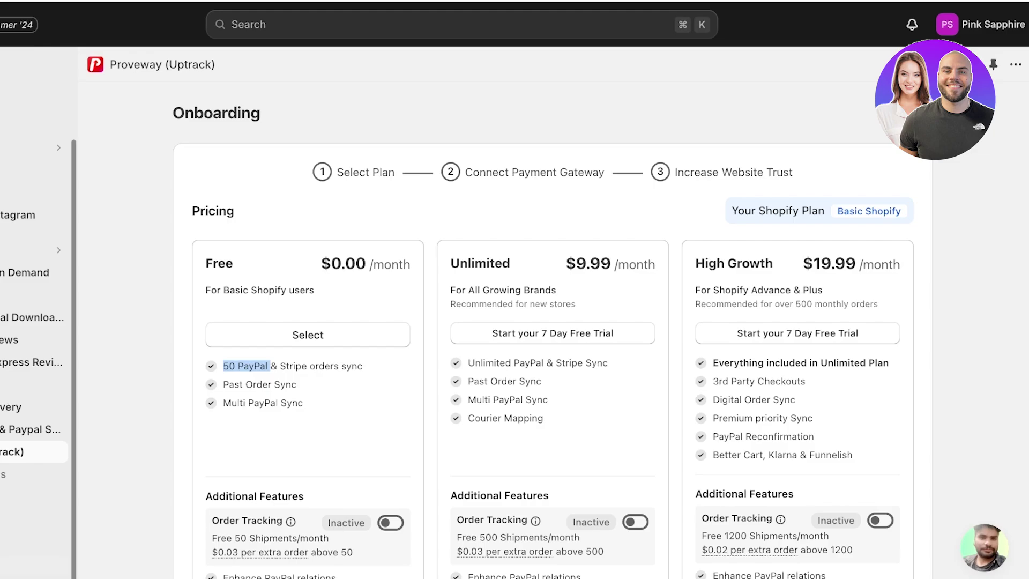
{"action": "left_click", "coordinate": [308, 334]}
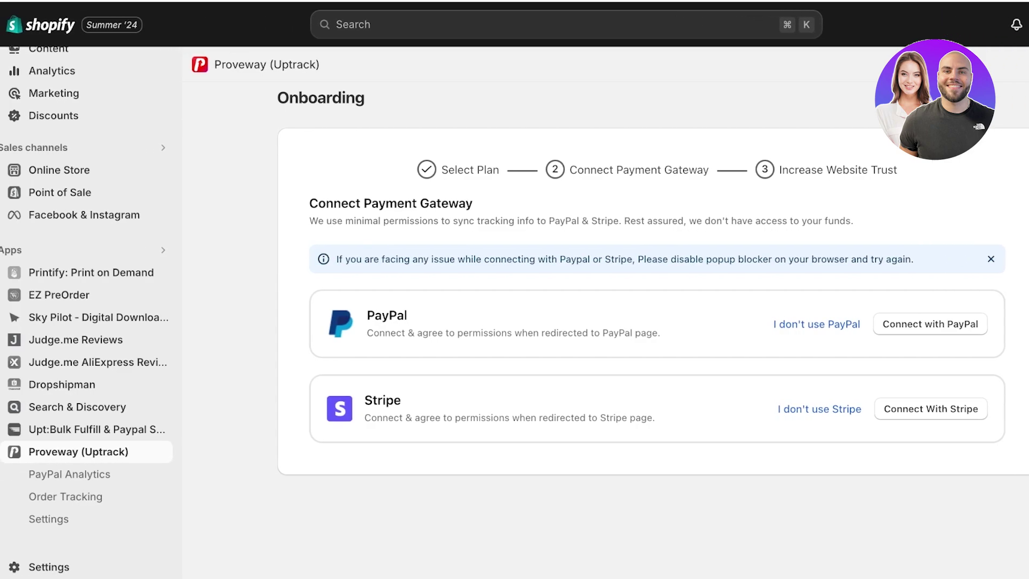
- View Proveway's Order Tracking dashboard and open the Mark as Fulfill file upload in Upt:Bulk Fulfill & Paypal Sync
{"action": "left_click", "coordinate": [65, 497]}
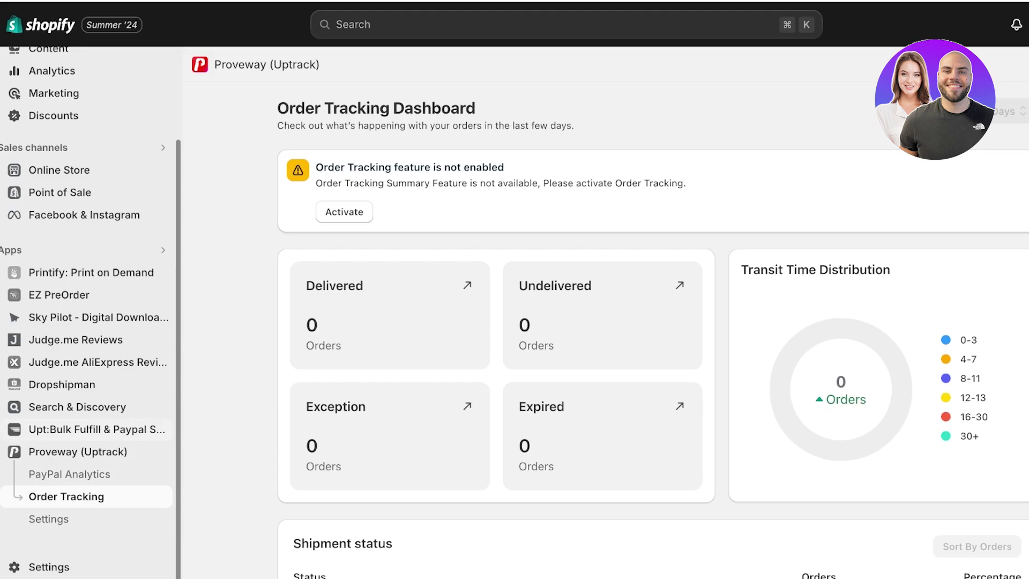
{"action": "left_click", "coordinate": [96, 430]}
{"action": "scroll", "coordinate": [96, 386], "scroll_direction": "down", "scroll_amount": 1}
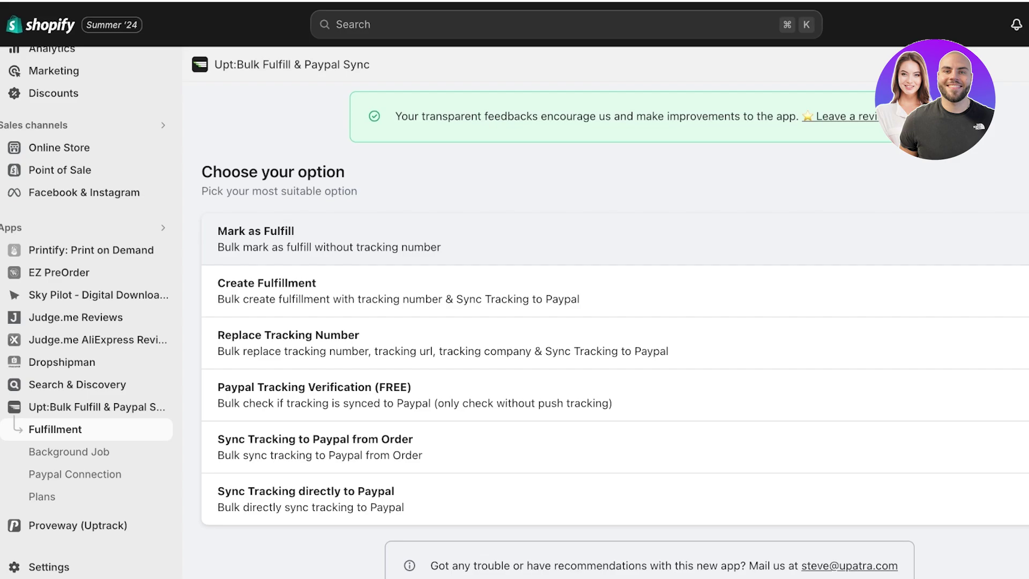
{"action": "left_click", "coordinate": [329, 239]}
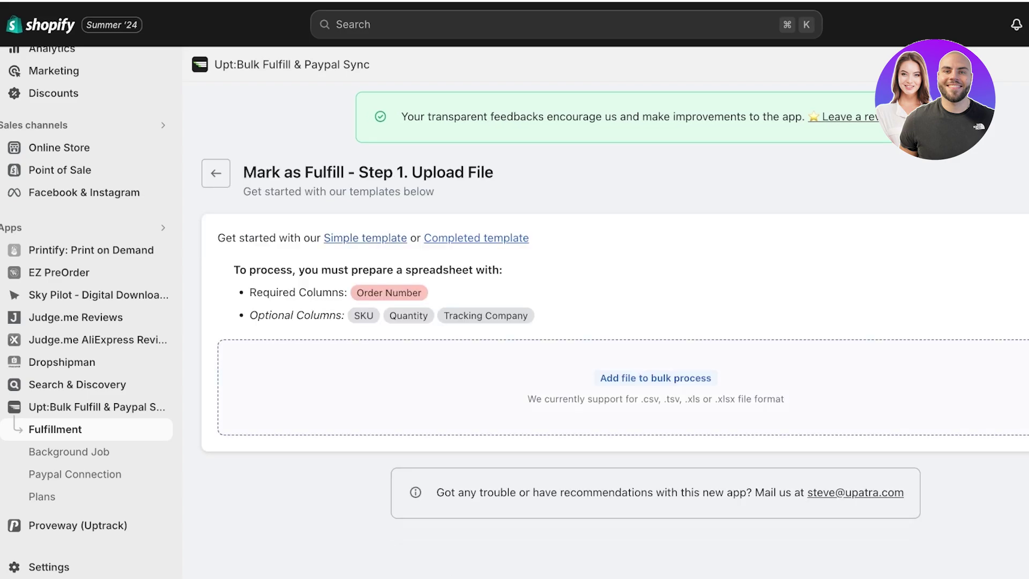